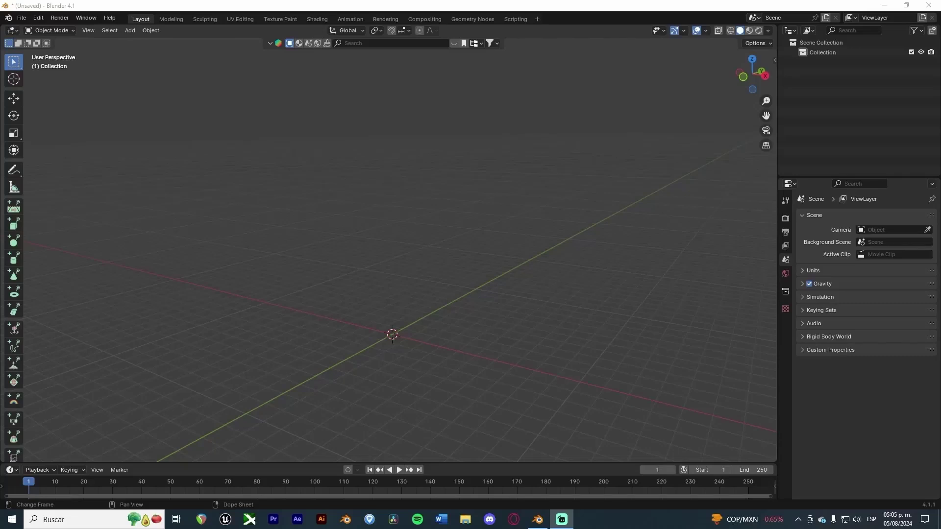
# - Orbit the view of the empty scene
pyautogui.moveTo(463, 301)
pyautogui.mouseDown(button='middle')
pyautogui.moveTo(455, 293)
pyautogui.moveTo(490, 269)
pyautogui.mouseUp(button='middle')
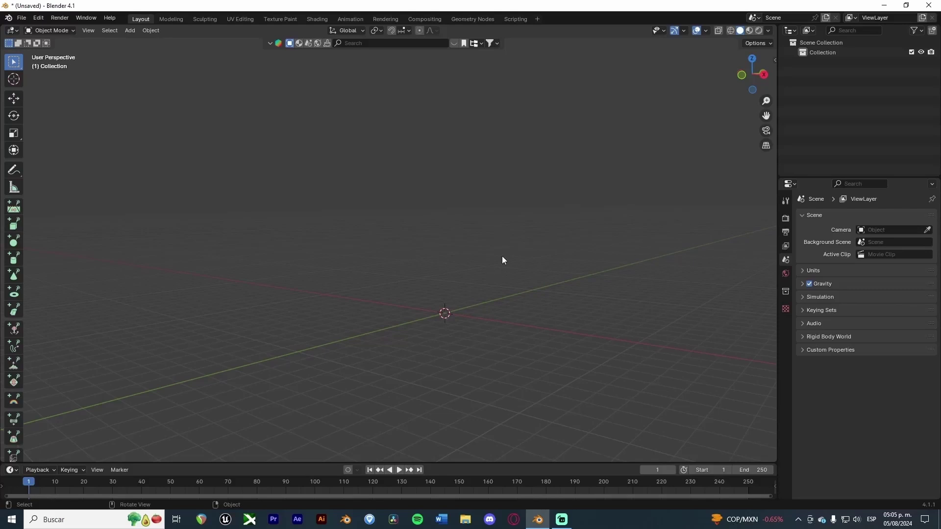
# - Add a cube, stretch it vertically, and flatten it along Y into a thin slab
pyautogui.hotkey('shift', 'a')
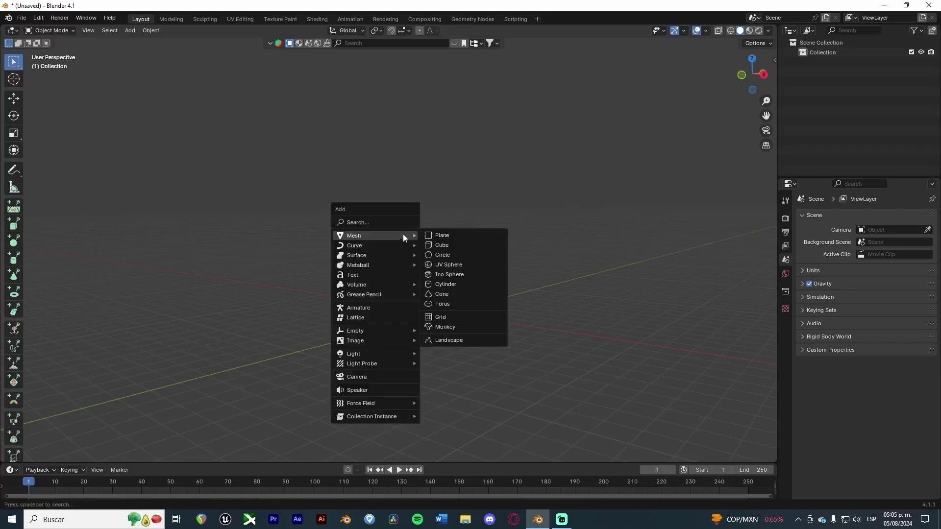
pyautogui.click(449, 244)
pyautogui.press('s')
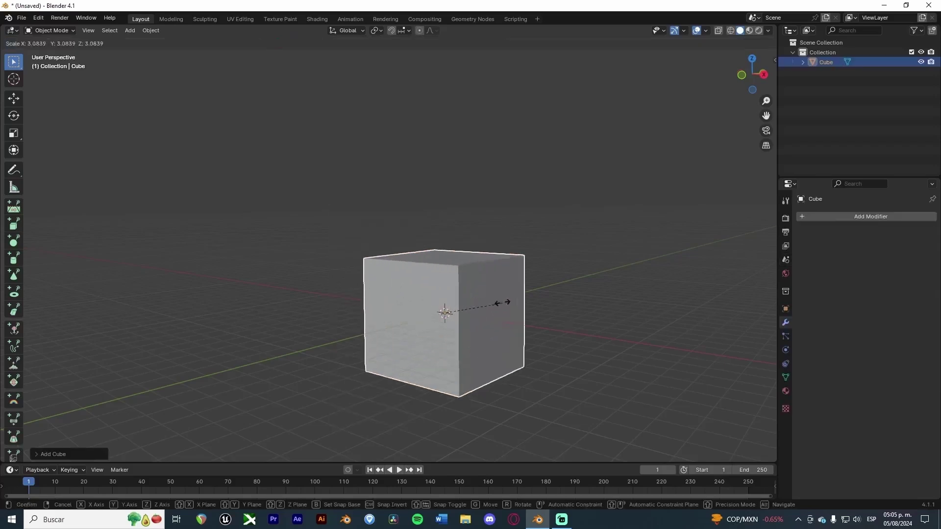
pyautogui.press('z')
pyautogui.click(567, 268)
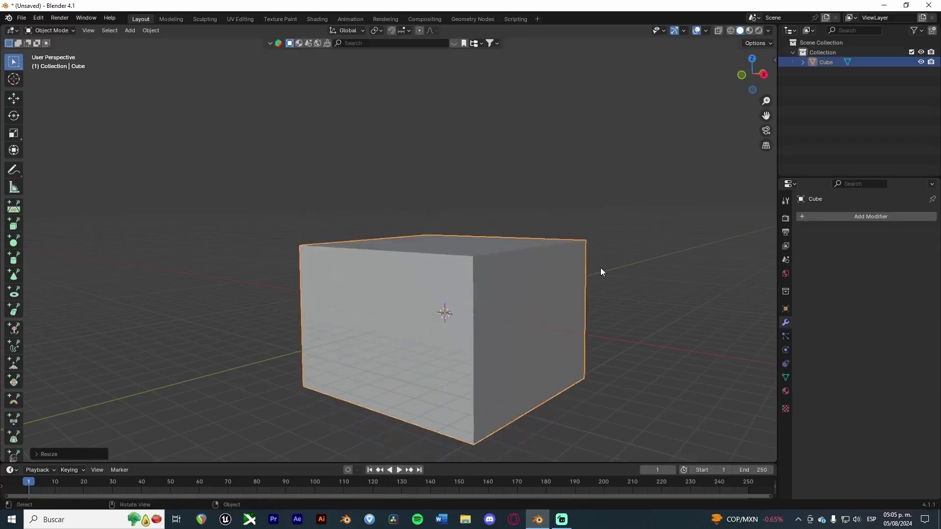
pyautogui.press('s')
pyautogui.press('y')
pyautogui.click(501, 299)
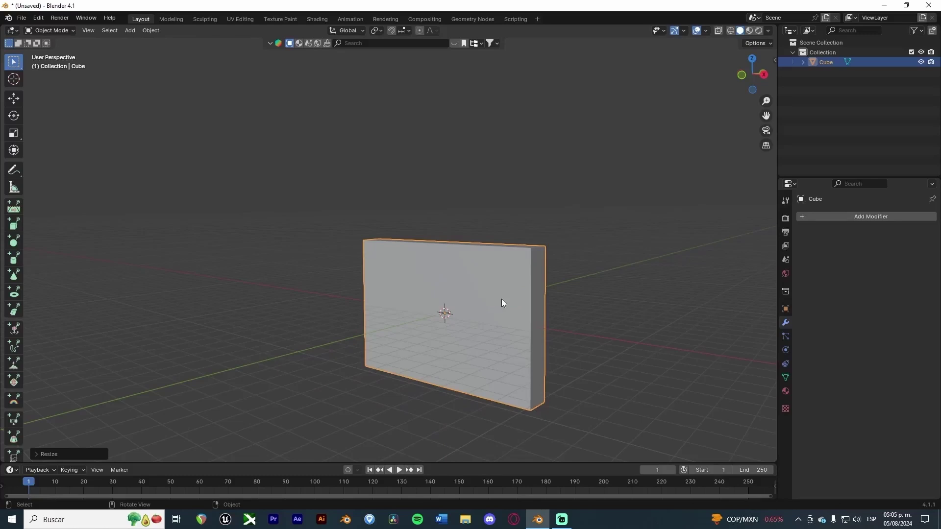
# - Resize the whole slab, raise it along Z, and deselect it
pyautogui.press('s')
pyautogui.click(556, 316)
pyautogui.press('g')
pyautogui.press('z')
pyautogui.click(573, 226)
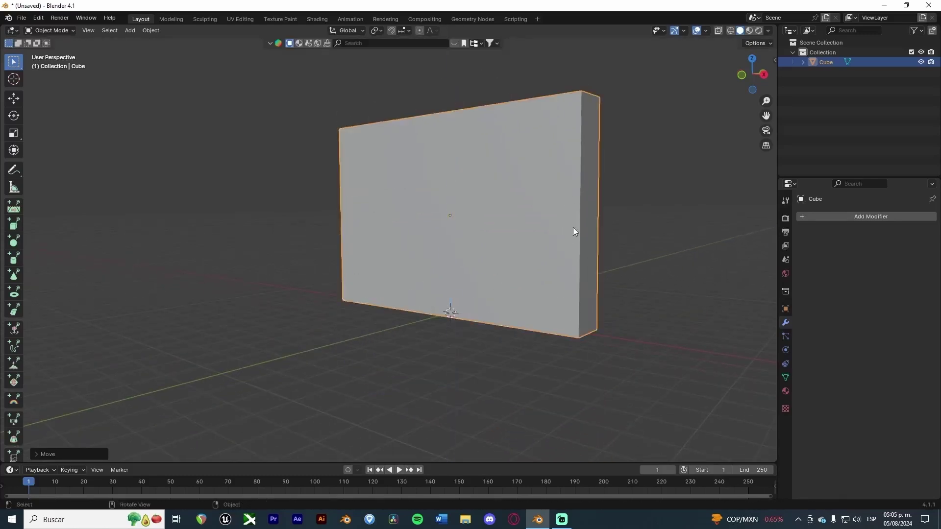
pyautogui.moveTo(573, 226)
pyautogui.mouseDown(button='middle')
pyautogui.moveTo(516, 250)
pyautogui.moveTo(308, 211)
pyautogui.moveTo(460, 193)
pyautogui.mouseUp(button='middle')
pyautogui.scroll(2, 538, 248)
pyautogui.scroll(-3, 519, 232)
pyautogui.click(307, 211)
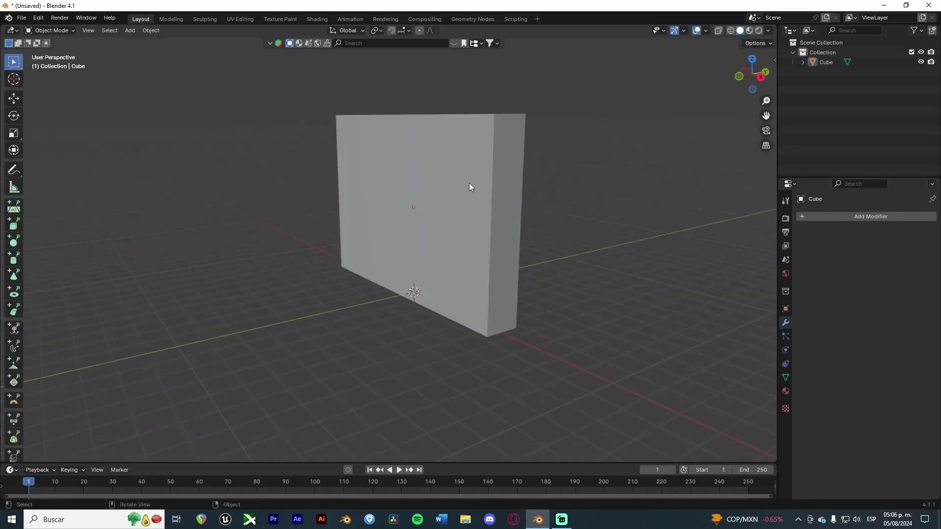
# - Add a cylinder, enlarge it, and rotate it 90° about X onto its side
pyautogui.hotkey('shift', 'a')
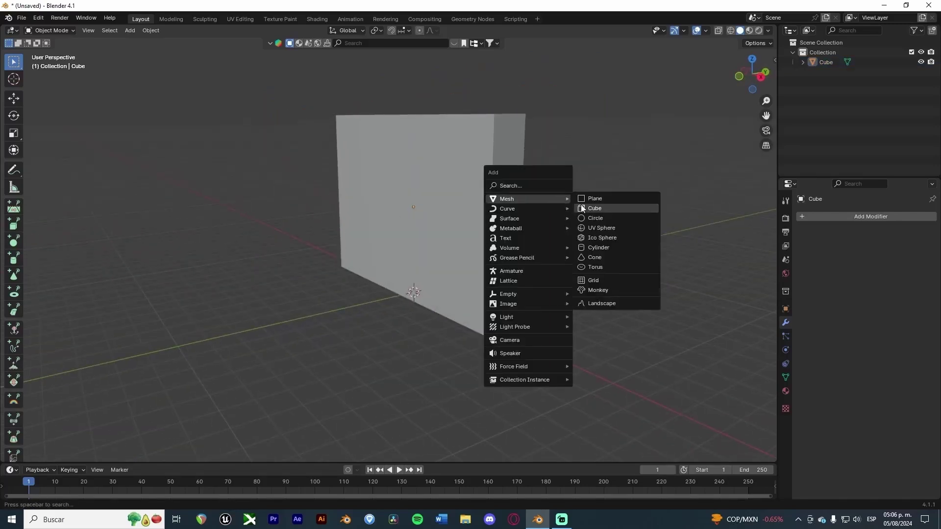
pyautogui.click(596, 248)
pyautogui.press('s')
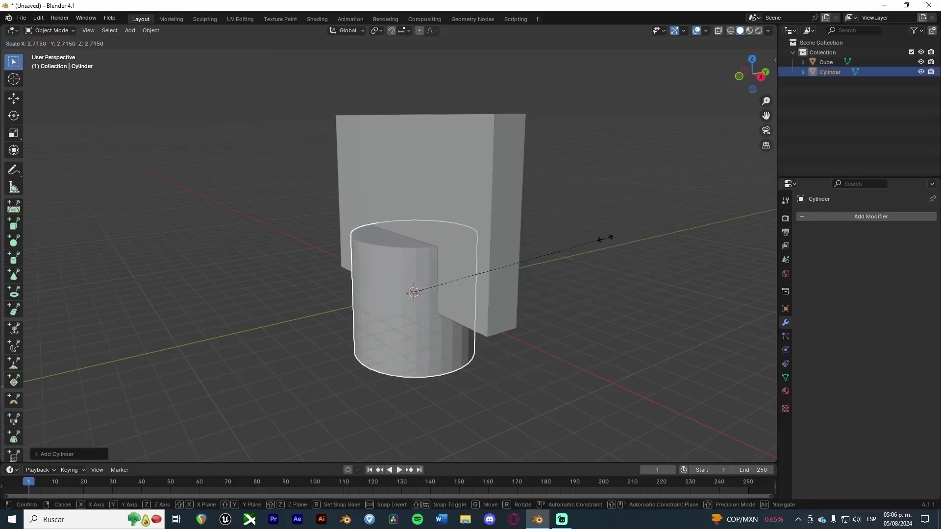
pyautogui.click(637, 223)
pyautogui.write('rx90')
pyautogui.press('Return')
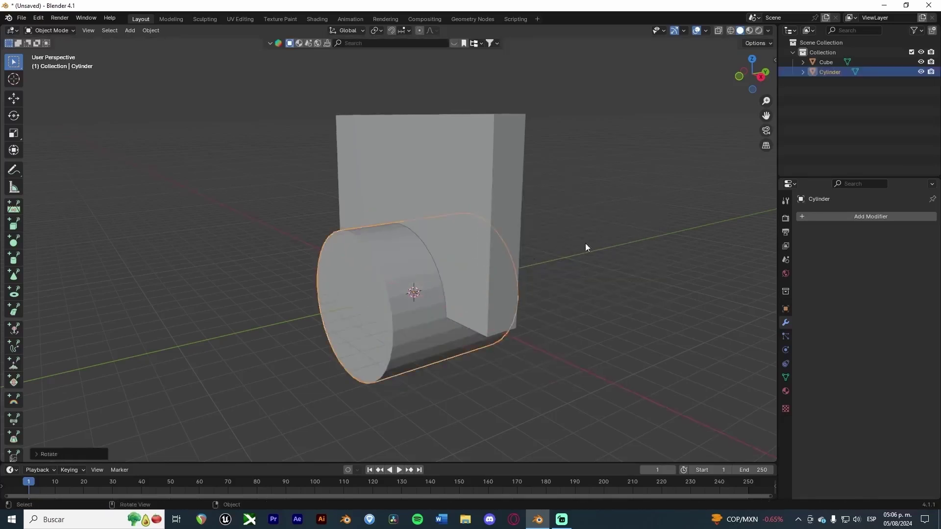
# - Shrink the cylinder and raise it along Z so it passes through the slab
pyautogui.press('s')
pyautogui.click(554, 256)
pyautogui.press('g')
pyautogui.press('z')
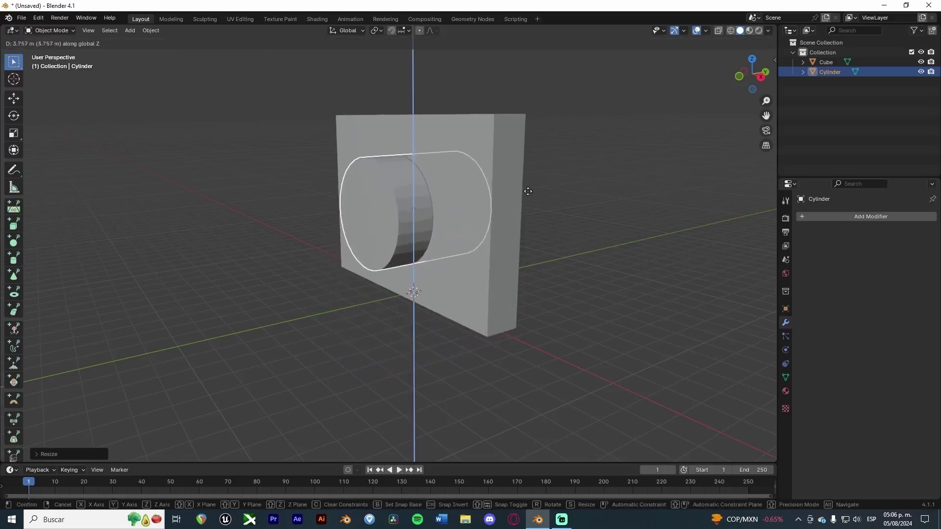
pyautogui.click(526, 193)
pyautogui.moveTo(526, 193)
pyautogui.mouseDown(button='middle')
pyautogui.moveTo(549, 189)
pyautogui.moveTo(441, 211)
pyautogui.moveTo(578, 218)
pyautogui.moveTo(525, 222)
pyautogui.moveTo(556, 208)
pyautogui.moveTo(562, 218)
pyautogui.moveTo(544, 168)
pyautogui.mouseUp(button='middle')
pyautogui.scroll(3, 503, 219)
pyautogui.press('g')
pyautogui.press('x')
pyautogui.press('Escape')
pyautogui.scroll(-2, 562, 214)
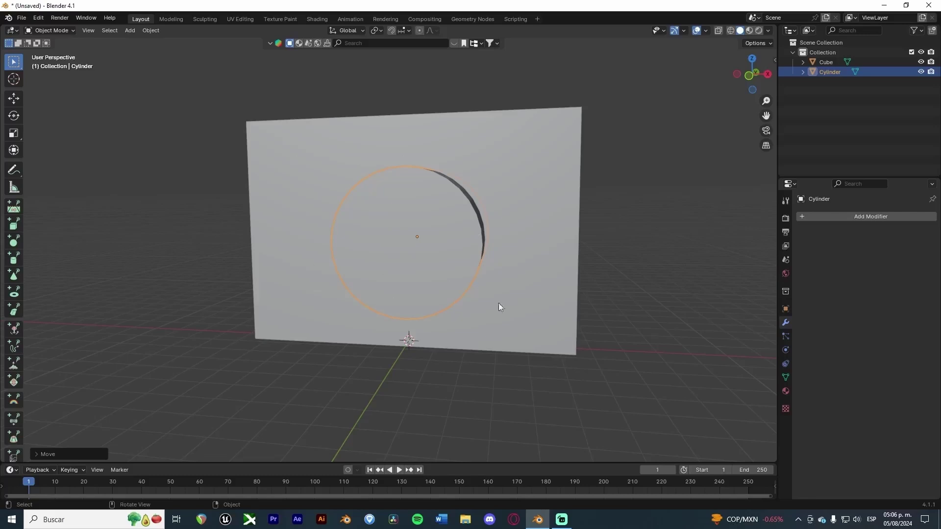
# - Inspect the cylinder protruding from the slab, then select the slab
pyautogui.moveTo(499, 303)
pyautogui.mouseDown(button='middle')
pyautogui.moveTo(506, 292)
pyautogui.moveTo(457, 291)
pyautogui.moveTo(501, 294)
pyautogui.mouseUp(button='middle')
pyautogui.scroll(3, 519, 246)
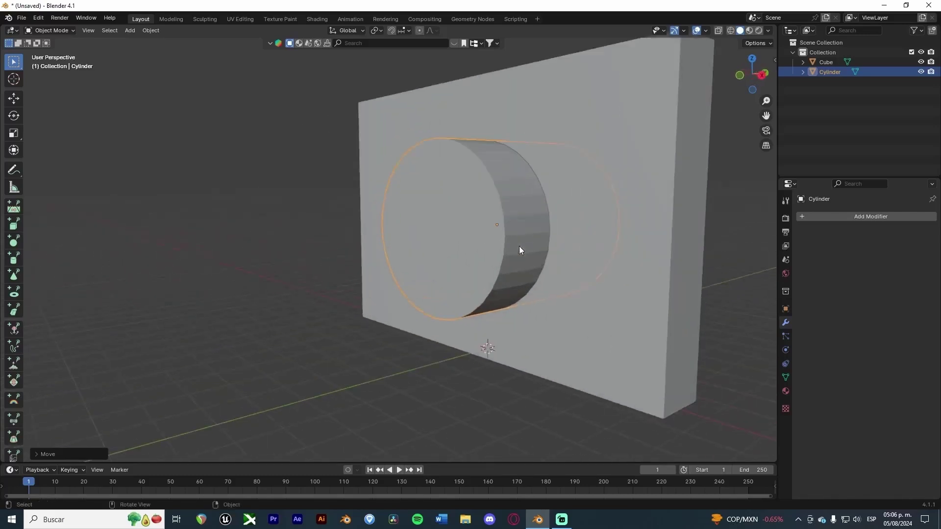
pyautogui.moveTo(542, 228)
pyautogui.keyDown('shift'); pyautogui.mouseDown(button='middle')
pyautogui.moveTo(488, 258)
pyautogui.moveTo(438, 253)
pyautogui.moveTo(506, 234)
pyautogui.moveTo(551, 240)
pyautogui.mouseUp(button='middle'); pyautogui.keyUp('shift')
pyautogui.moveTo(510, 216); pyautogui.dragTo(495, 220, button='middle')
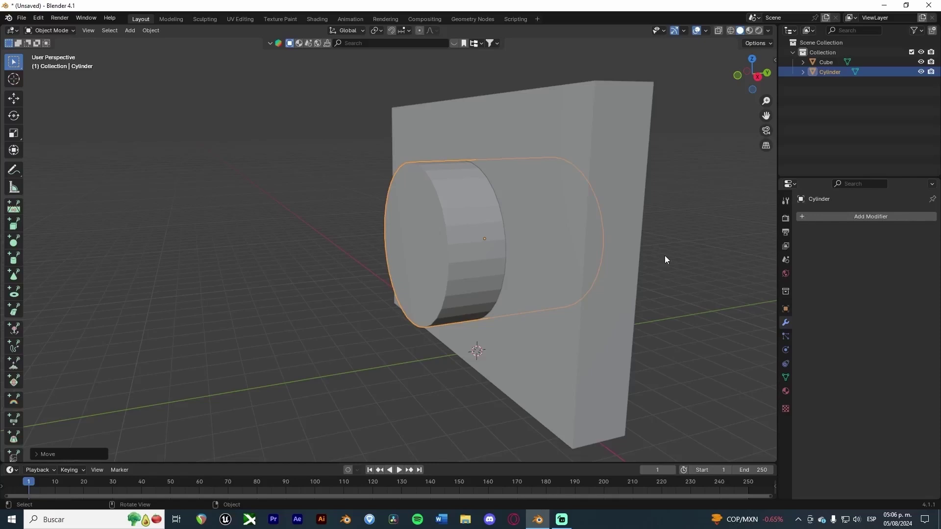
pyautogui.moveTo(510, 218)
pyautogui.mouseDown(button='middle')
pyautogui.moveTo(551, 239)
pyautogui.moveTo(588, 245)
pyautogui.mouseUp(button='middle')
pyautogui.click(589, 202)
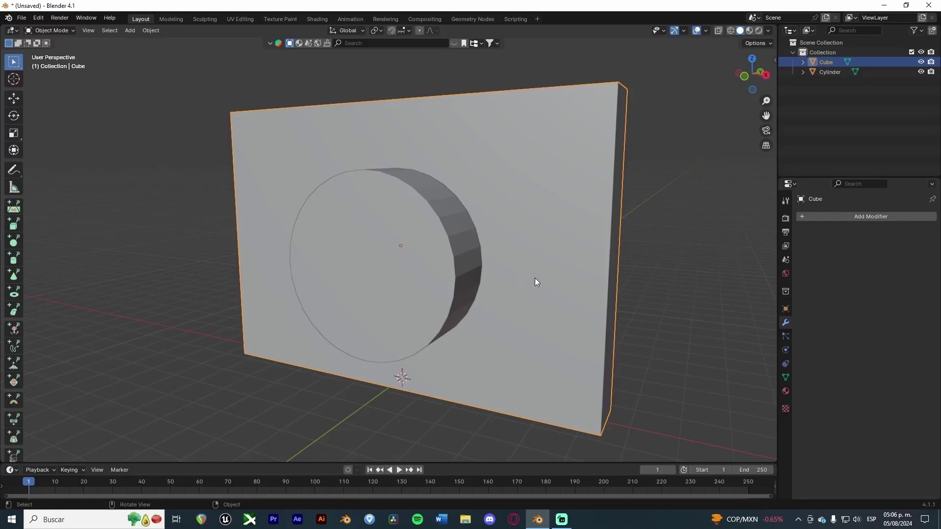
pyautogui.moveTo(536, 282)
pyautogui.mouseDown(button='middle')
pyautogui.moveTo(488, 263)
pyautogui.moveTo(511, 275)
pyautogui.moveTo(704, 238)
pyautogui.mouseUp(button='middle')
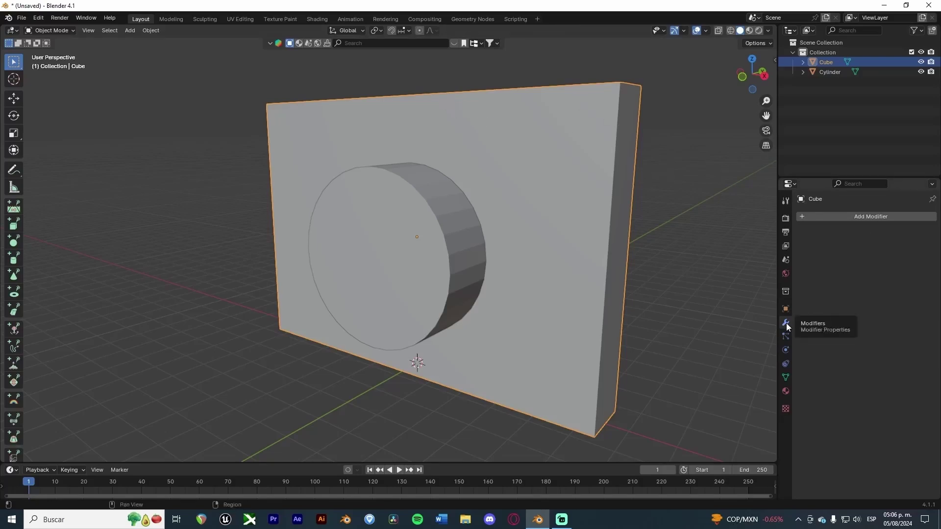
# - Add a Boolean modifier to the slab by searching 'boolea'
pyautogui.click(845, 218)
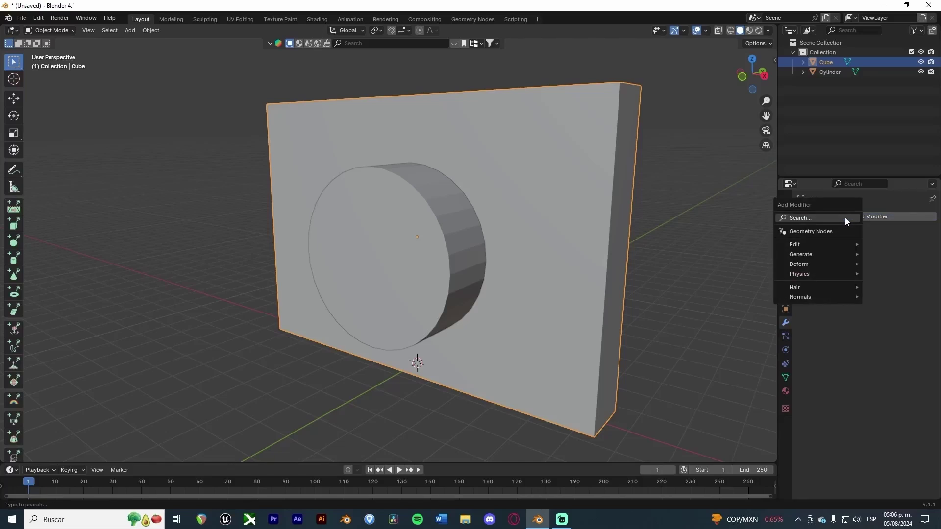
pyautogui.click(838, 219)
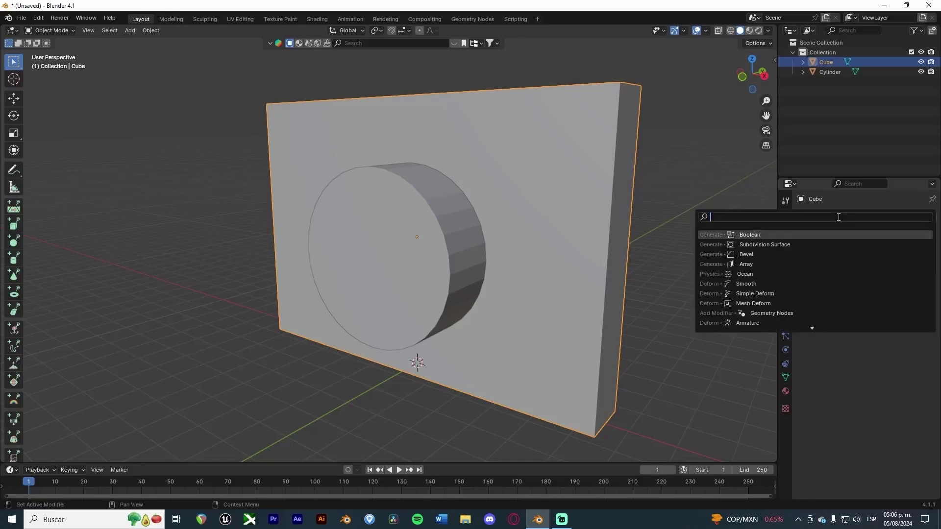
pyautogui.write('boolea')
pyautogui.click(752, 234)
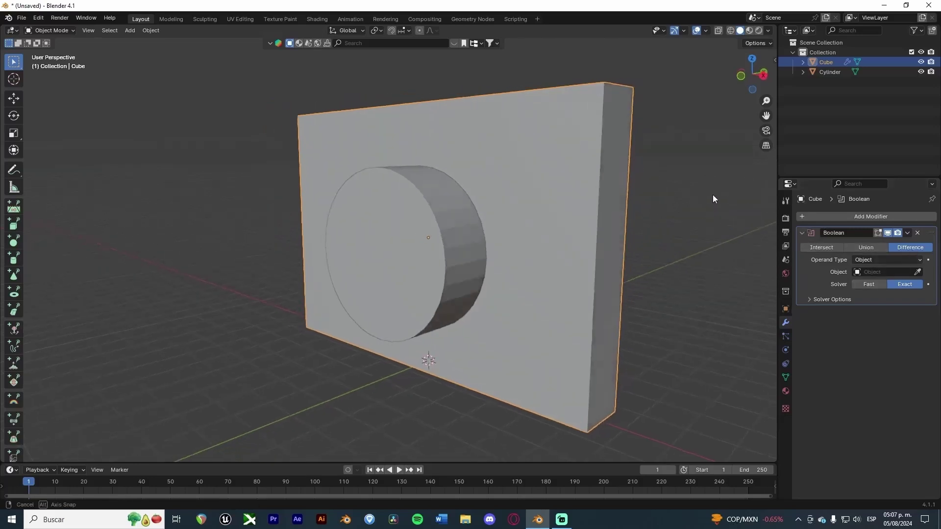
# - Assign the cylinder as the Boolean's cutting object with the eyedropper
pyautogui.scroll(3, 710, 198)
pyautogui.moveTo(711, 203); pyautogui.dragTo(724, 208, button='middle')
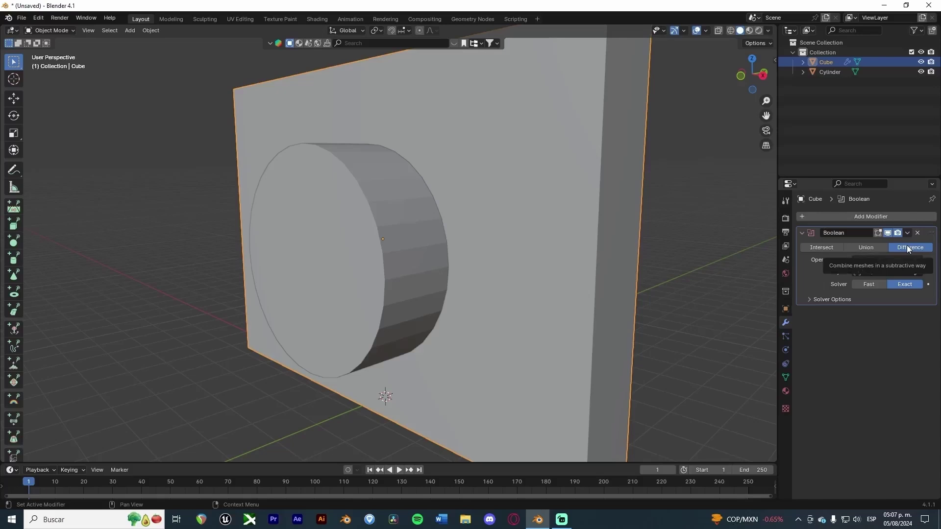
pyautogui.scroll(-2, 615, 225)
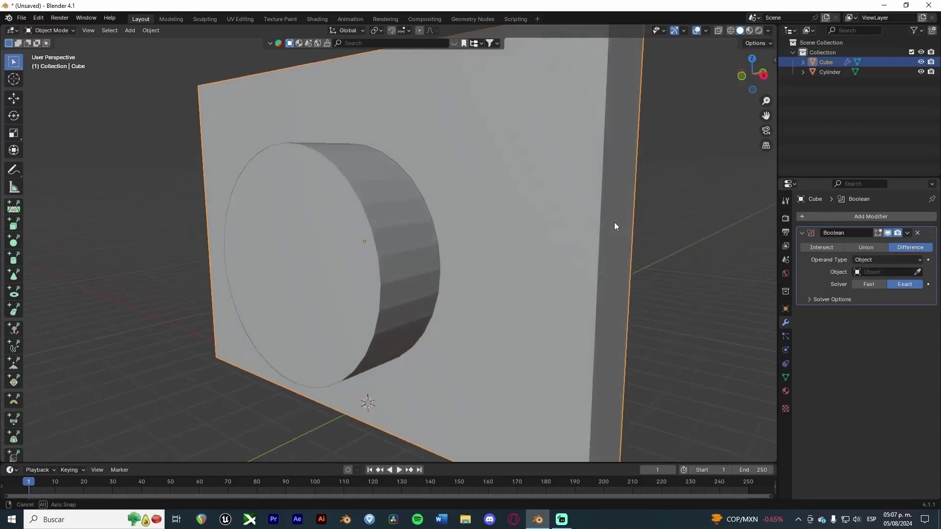
pyautogui.moveTo(616, 224); pyautogui.dragTo(632, 225, button='middle')
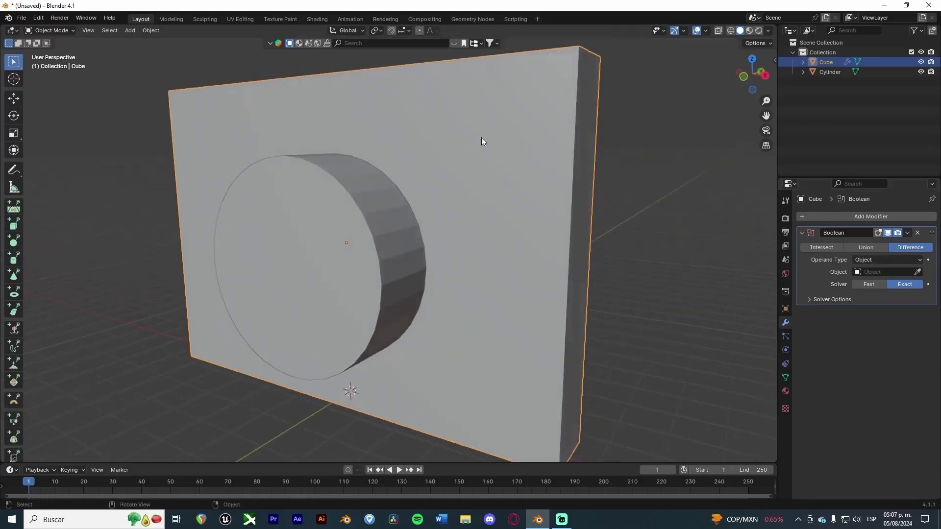
pyautogui.click(918, 272)
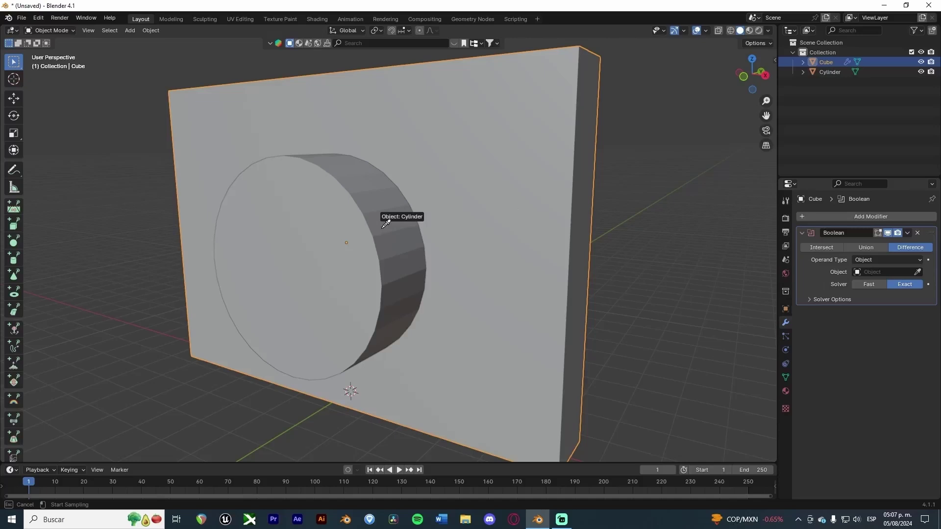
pyautogui.click(383, 227)
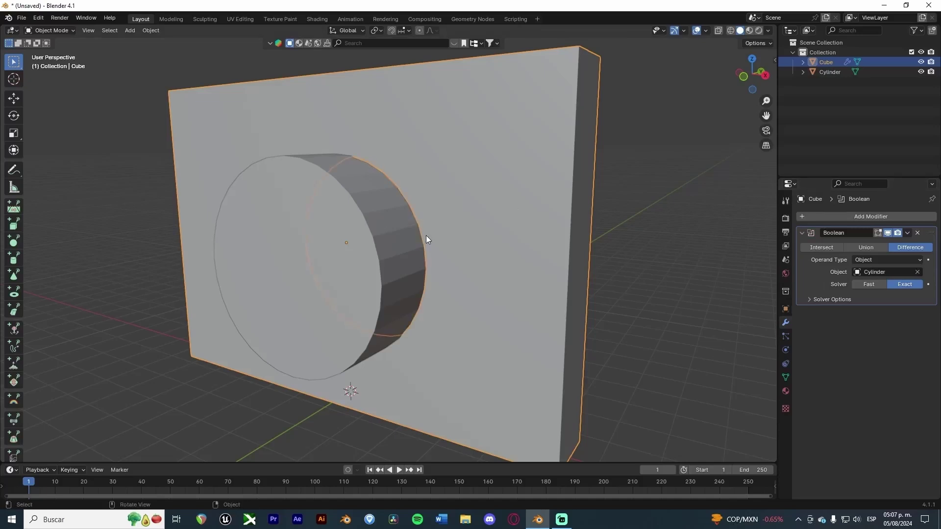
# - Check the cut from several angles, then apply the slab's Boolean modifier
pyautogui.moveTo(442, 244); pyautogui.dragTo(480, 242, button='middle')
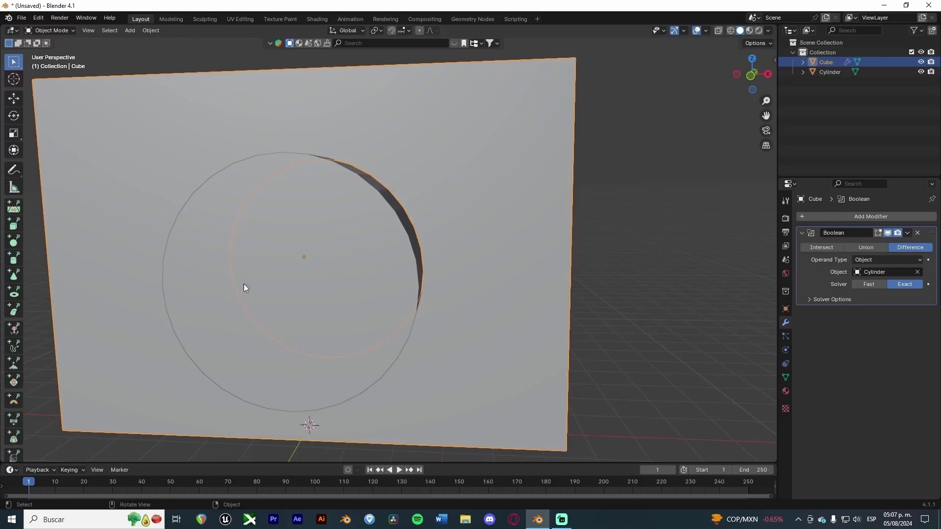
pyautogui.moveTo(358, 210)
pyautogui.mouseDown(button='middle')
pyautogui.moveTo(432, 248)
pyautogui.moveTo(381, 250)
pyautogui.mouseUp(button='middle')
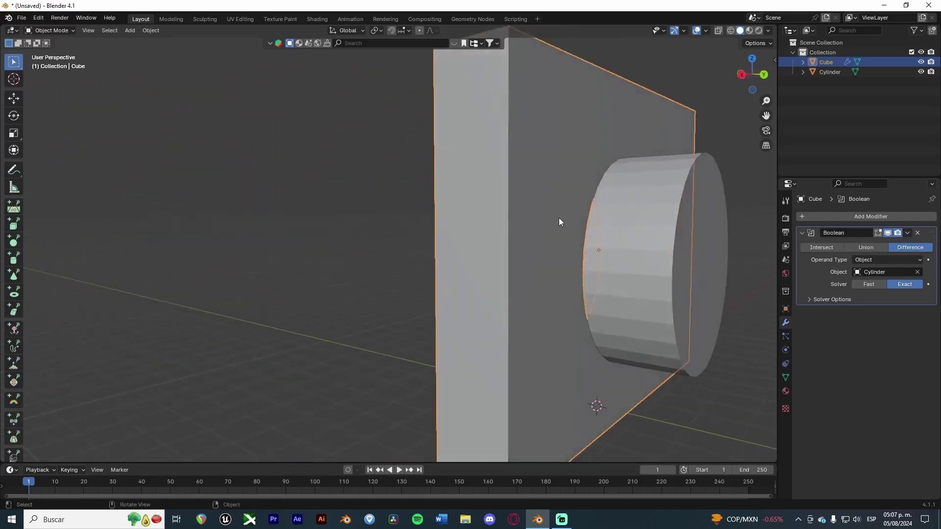
pyautogui.moveTo(560, 221)
pyautogui.mouseDown(button='middle')
pyautogui.moveTo(512, 228)
pyautogui.moveTo(682, 238)
pyautogui.moveTo(676, 232)
pyautogui.mouseUp(button='middle')
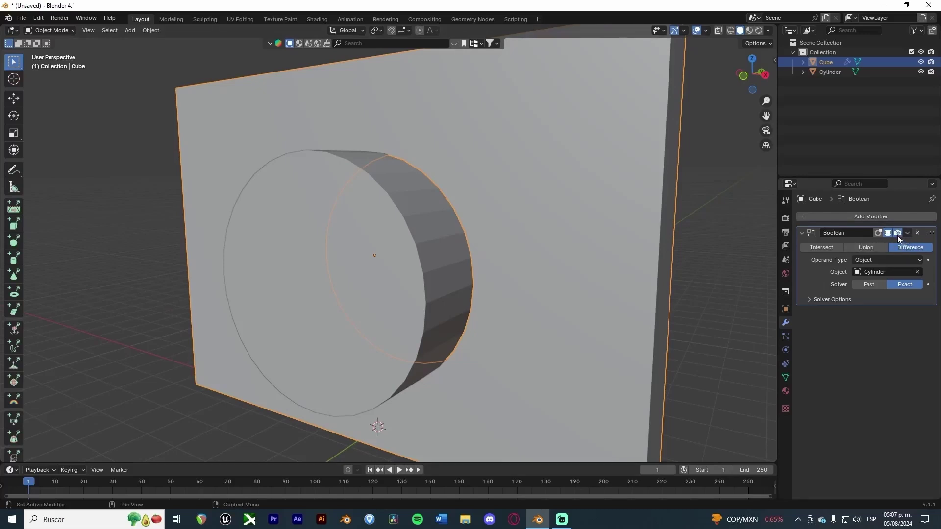
pyautogui.click(425, 245)
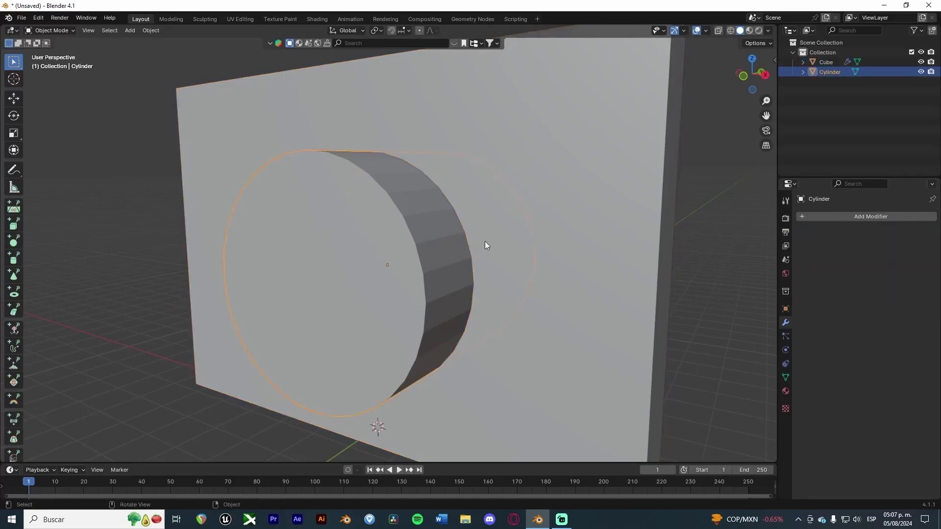
pyautogui.click(656, 100)
pyautogui.click(907, 233)
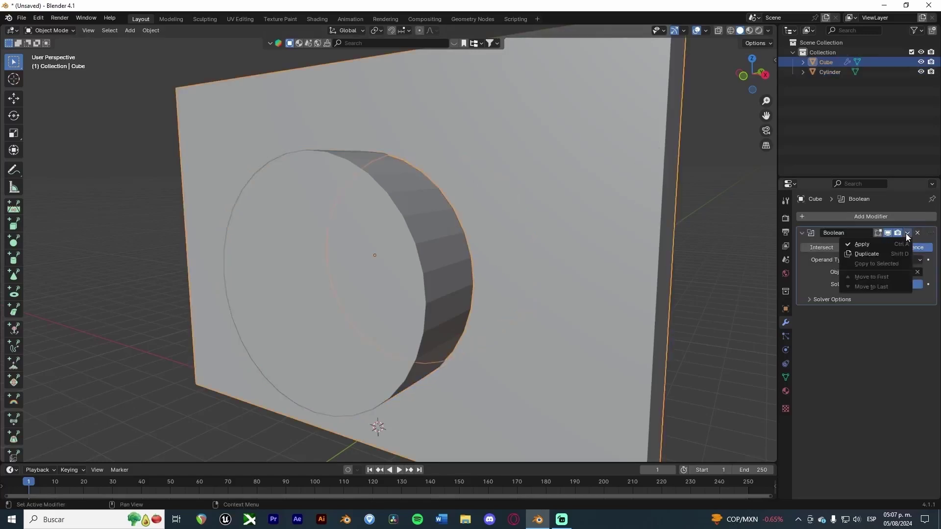
pyautogui.click(879, 242)
pyautogui.click(375, 256)
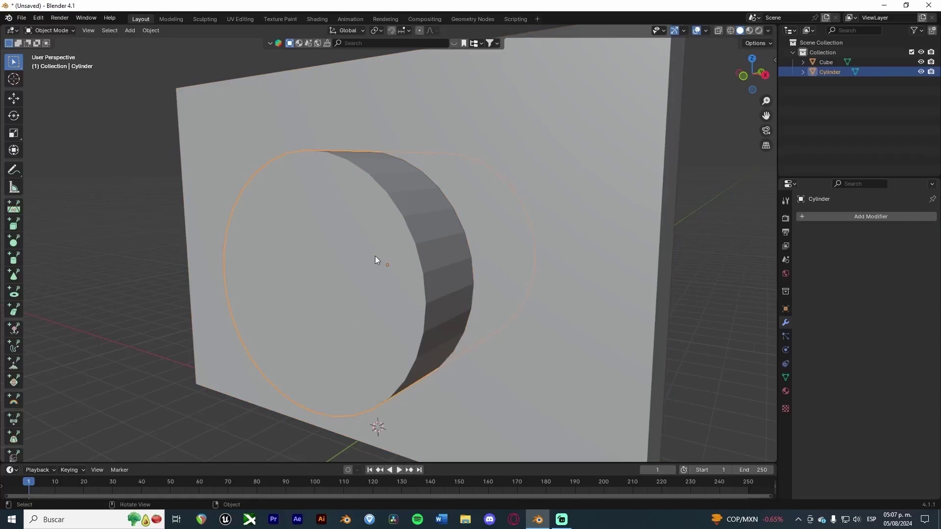
# - Delete the cylinder, undo twice to restore it and the unapplied Boolean, then choose Union
pyautogui.press('Delete')
pyautogui.moveTo(376, 259)
pyautogui.mouseDown(button='middle')
pyautogui.moveTo(451, 247)
pyautogui.moveTo(502, 258)
pyautogui.moveTo(428, 257)
pyautogui.moveTo(407, 228)
pyautogui.mouseUp(button='middle')
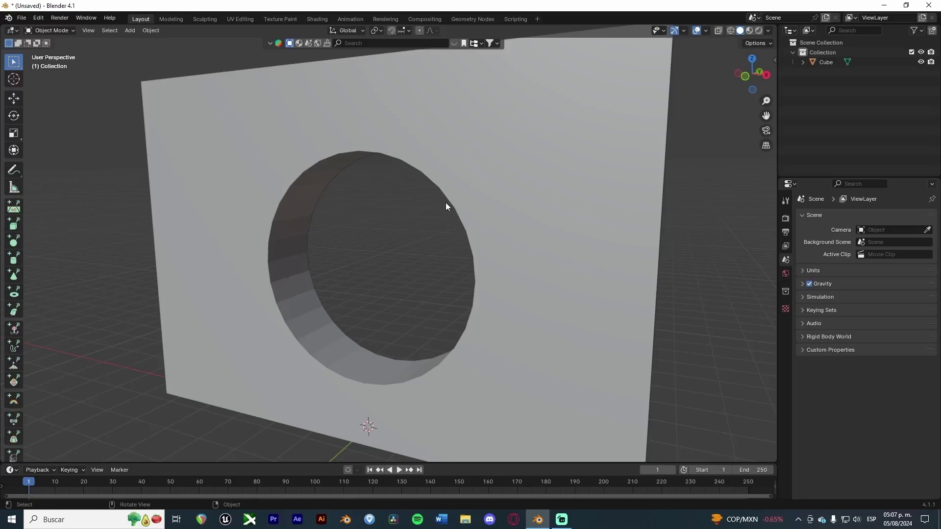
pyautogui.hotkey('ctrl', 'z')
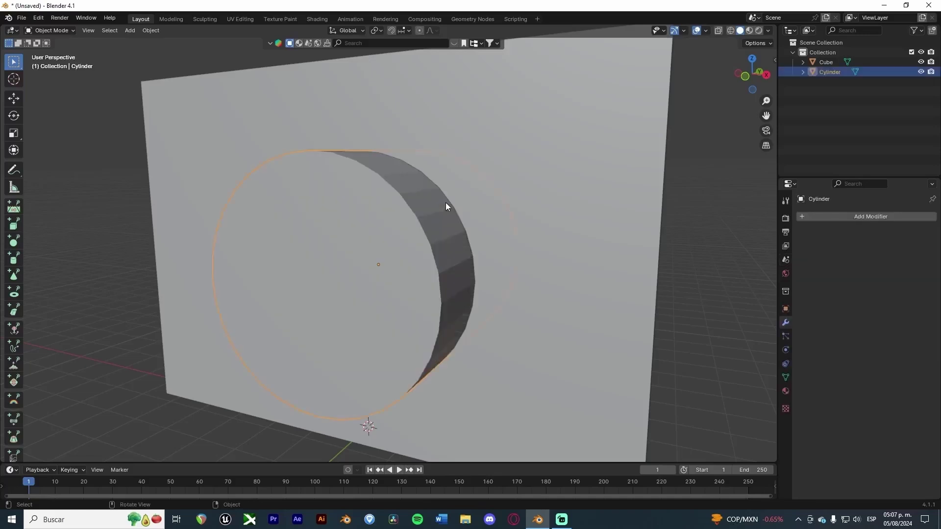
pyautogui.hotkey('ctrl', 'z')
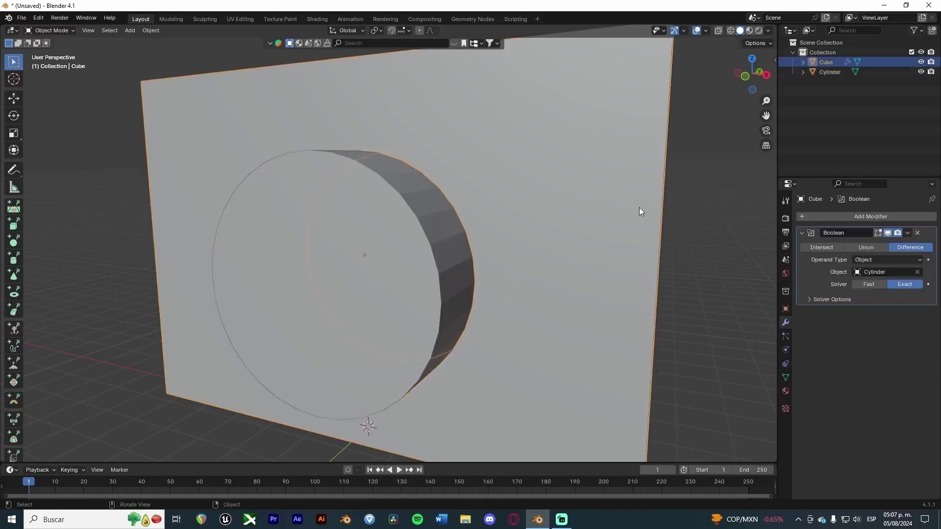
pyautogui.moveTo(639, 208); pyautogui.dragTo(601, 222, button='middle')
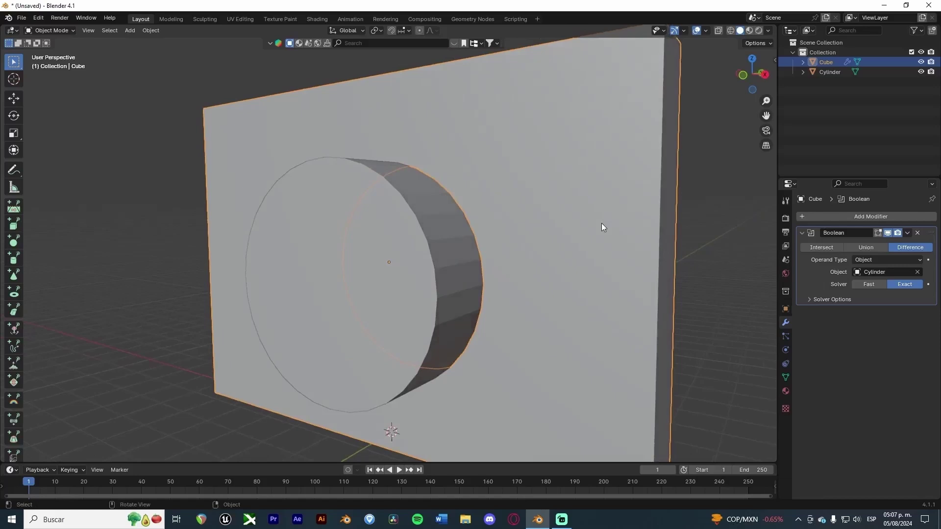
pyautogui.moveTo(558, 249)
pyautogui.mouseDown(button='middle')
pyautogui.moveTo(714, 266)
pyautogui.moveTo(560, 263)
pyautogui.moveTo(588, 251)
pyautogui.mouseUp(button='middle')
pyautogui.click(856, 246)
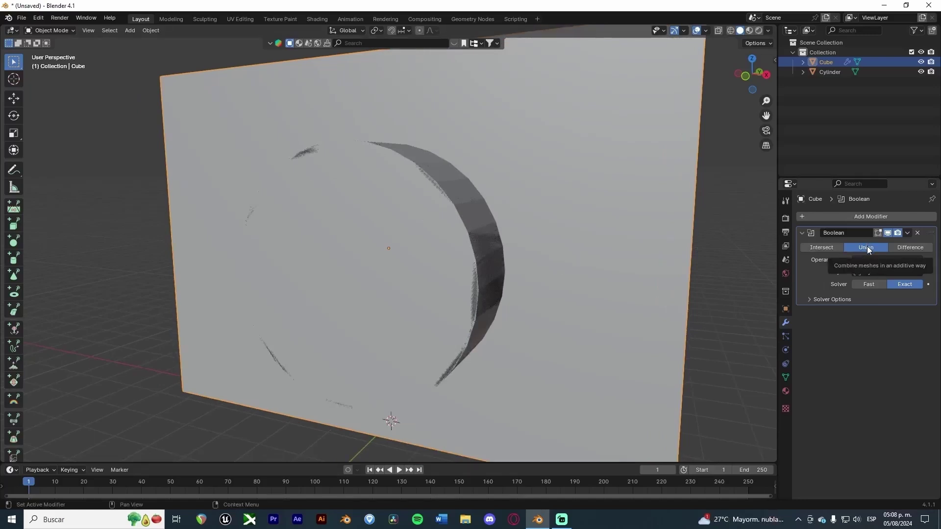
# - Preview the Intersect result, then switch the Boolean back to Difference
pyautogui.click(821, 248)
pyautogui.moveTo(619, 252)
pyautogui.mouseDown(button='middle')
pyautogui.moveTo(575, 253)
pyautogui.moveTo(585, 252)
pyautogui.mouseUp(button='middle')
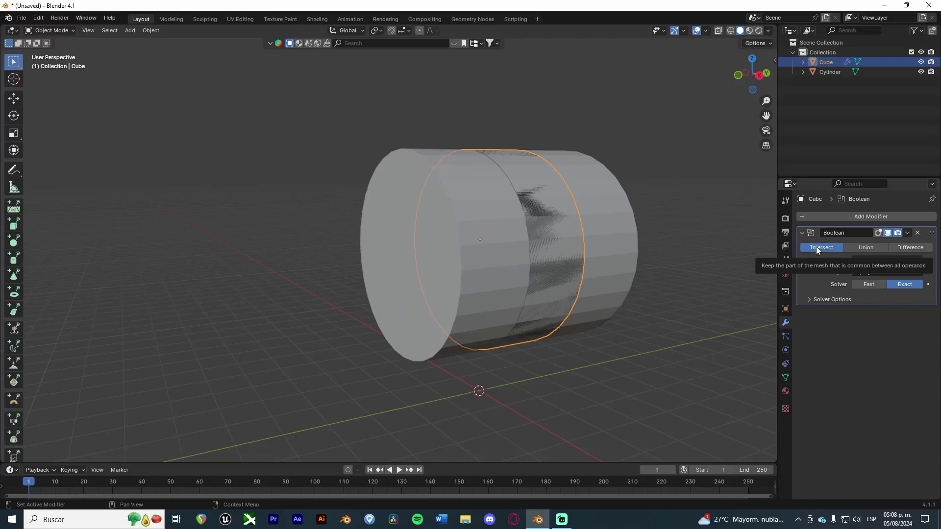
pyautogui.click(896, 246)
pyautogui.moveTo(618, 228); pyautogui.dragTo(658, 229, button='middle')
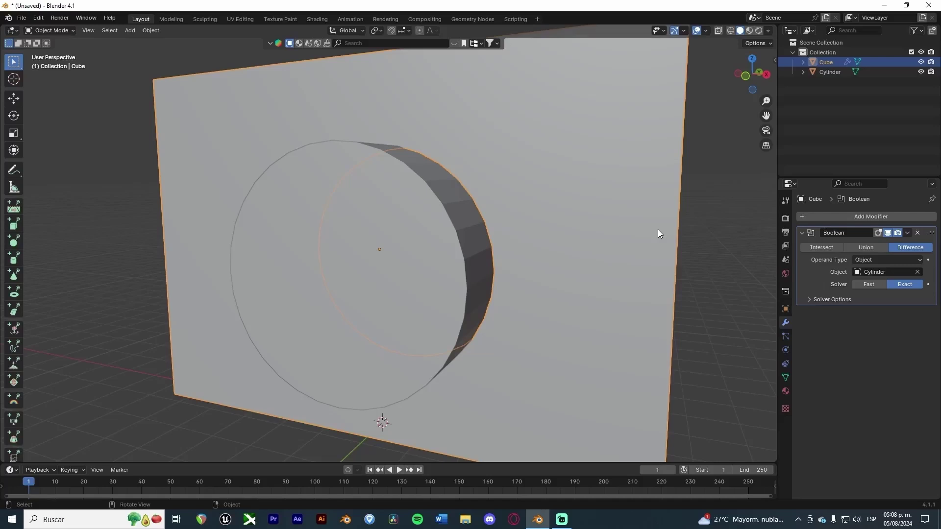
# - Move the cylinder along X then Z onto the slab's top-right corner
pyautogui.moveTo(660, 222); pyautogui.dragTo(627, 226, button='middle')
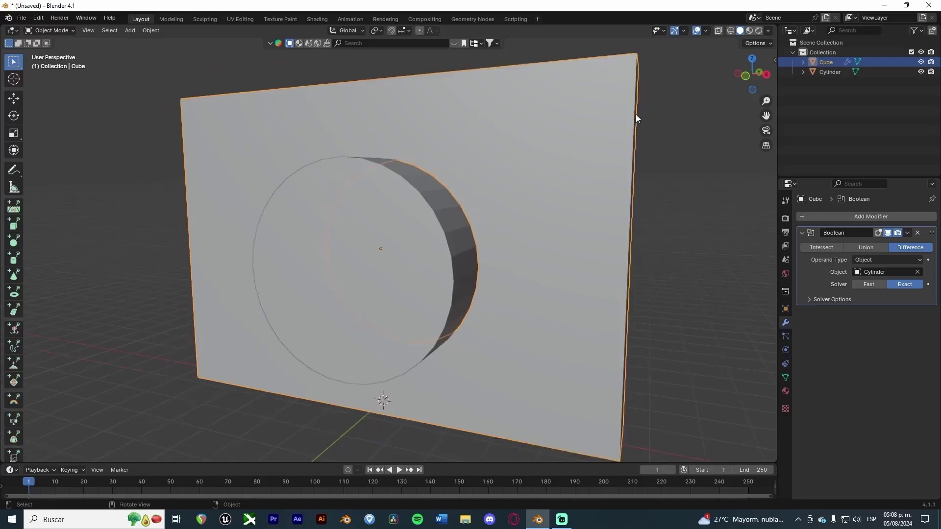
pyautogui.moveTo(636, 117); pyautogui.dragTo(637, 129, button='middle')
pyautogui.scroll(-3, 583, 182)
pyautogui.click(389, 245)
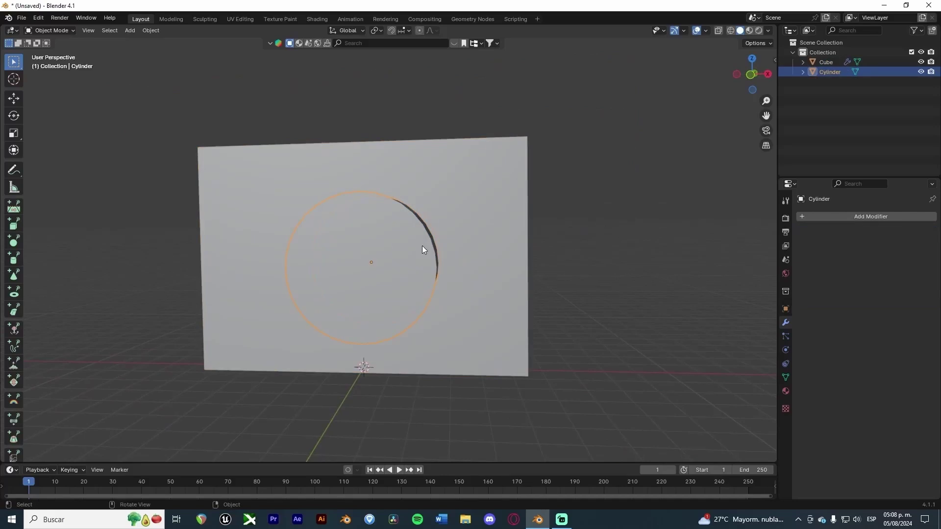
pyautogui.press('g')
pyautogui.press('x')
pyautogui.click(545, 250)
pyautogui.press('g')
pyautogui.press('z')
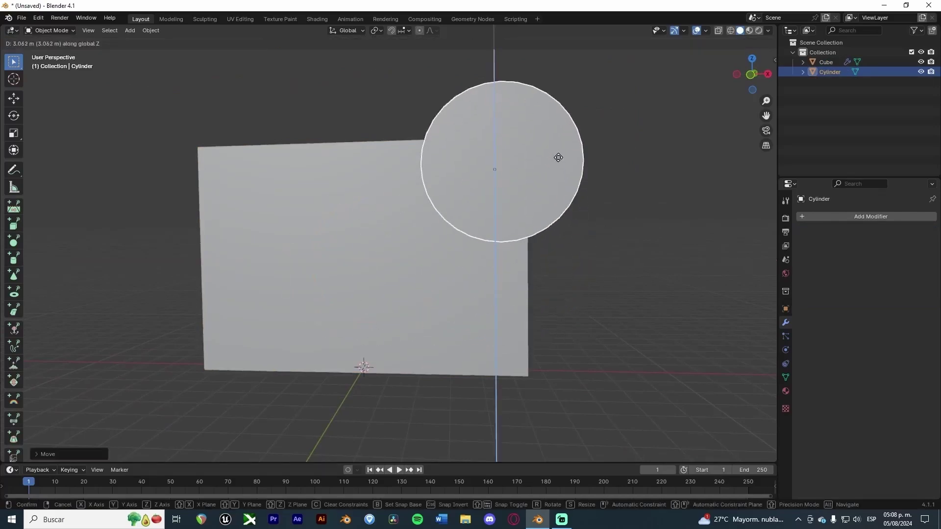
pyautogui.click(559, 157)
# - Reassign the cylinder as the slab's Boolean cutter and apply the modifier
pyautogui.moveTo(558, 162); pyautogui.dragTo(552, 209, button='middle')
pyautogui.click(512, 246)
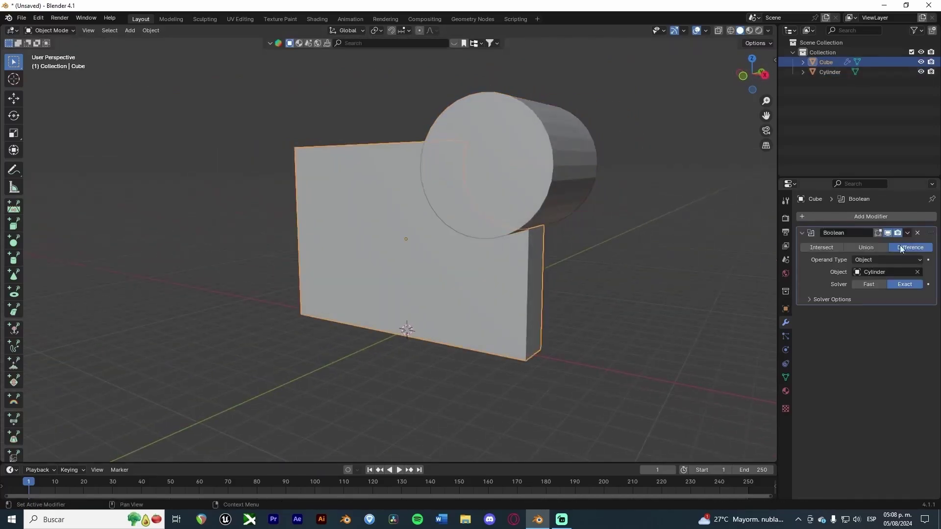
pyautogui.click(918, 272)
pyautogui.click(557, 169)
pyautogui.moveTo(558, 169)
pyautogui.mouseDown(button='middle')
pyautogui.moveTo(540, 202)
pyautogui.moveTo(618, 216)
pyautogui.mouseUp(button='middle')
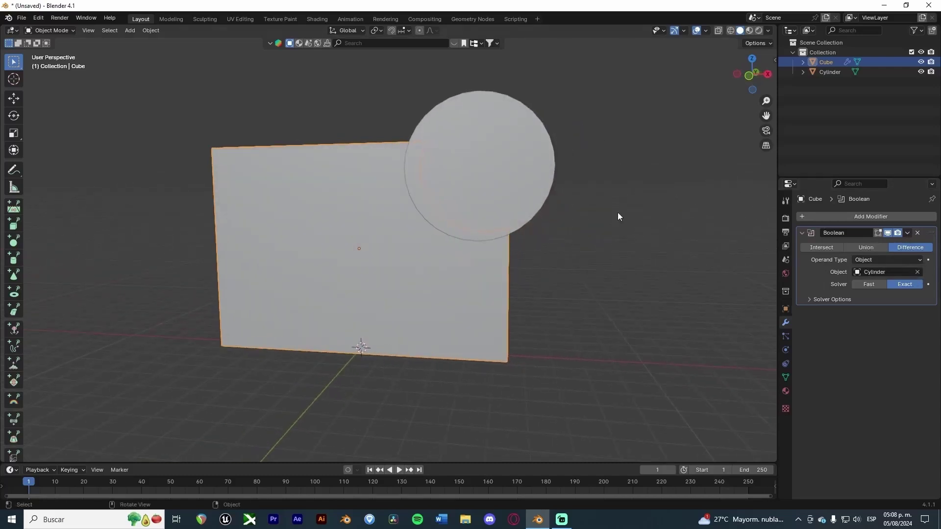
pyautogui.click(908, 233)
pyautogui.click(853, 241)
# - Delete the cylinder and view the notched slab straight-on from the front
pyautogui.click(520, 169)
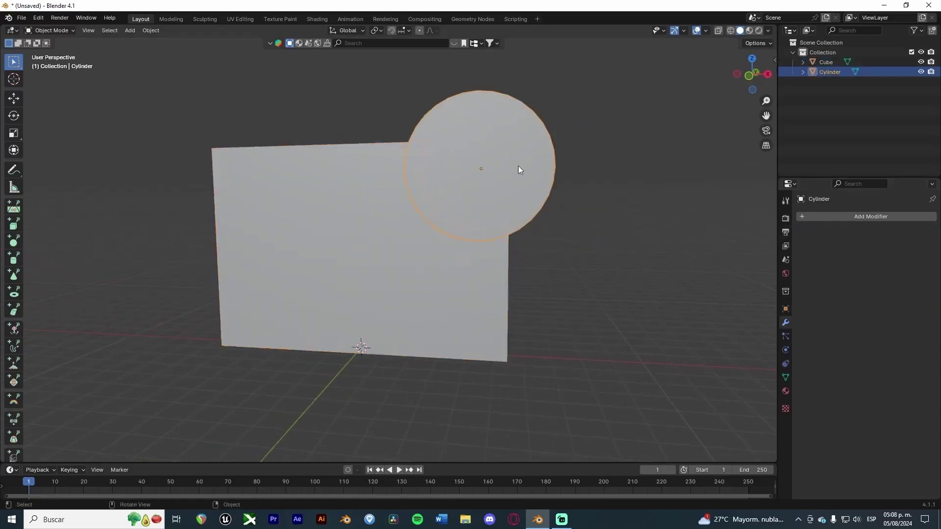
pyautogui.press('Delete')
pyautogui.moveTo(537, 165)
pyautogui.mouseDown(button='middle')
pyautogui.moveTo(427, 232)
pyautogui.moveTo(464, 223)
pyautogui.moveTo(457, 218)
pyautogui.moveTo(693, 226)
pyautogui.moveTo(525, 240)
pyautogui.mouseUp(button='middle')
pyautogui.click(457, 217)
pyautogui.scroll(-3, 693, 226)
pyautogui.scroll(-2, 643, 222)
pyautogui.moveTo(750, 77); pyautogui.dragTo(753, 73)
pyautogui.click(752, 74)
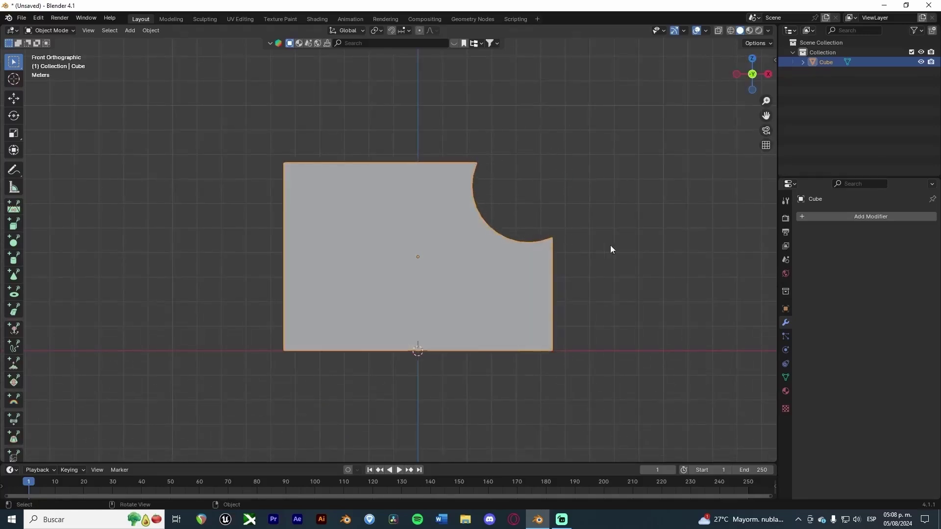
# - Undo to bring back the cylinder and restore the slab's Boolean modifier
pyautogui.moveTo(611, 245); pyautogui.dragTo(529, 277, button='middle')
pyautogui.scroll(2, 584, 257)
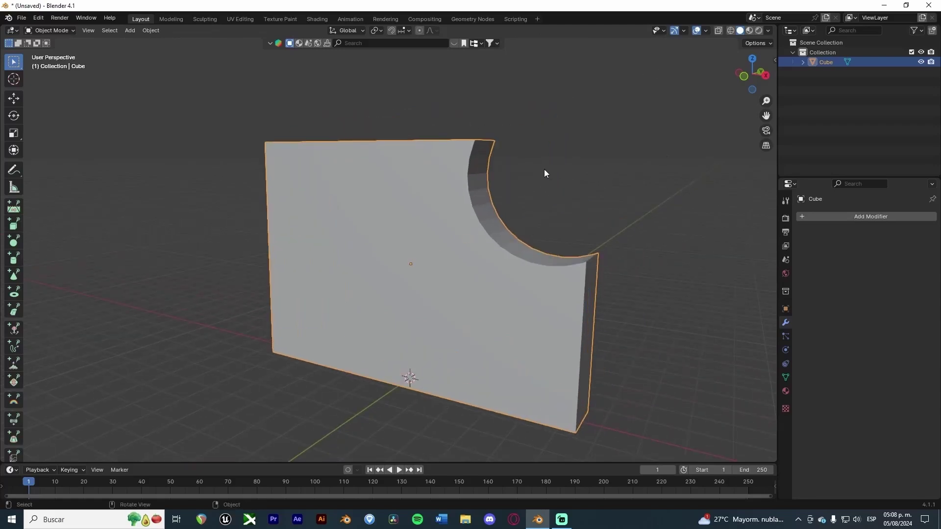
pyautogui.moveTo(544, 173); pyautogui.dragTo(527, 231, button='middle')
pyautogui.hotkey('ctrl', 'z')
pyautogui.hotkey('ctrl', 'z')
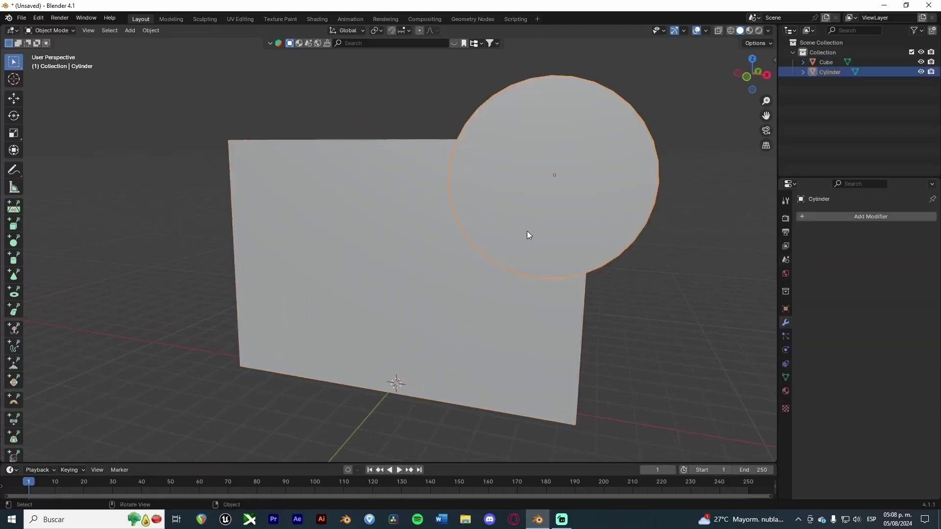
pyautogui.click(498, 246)
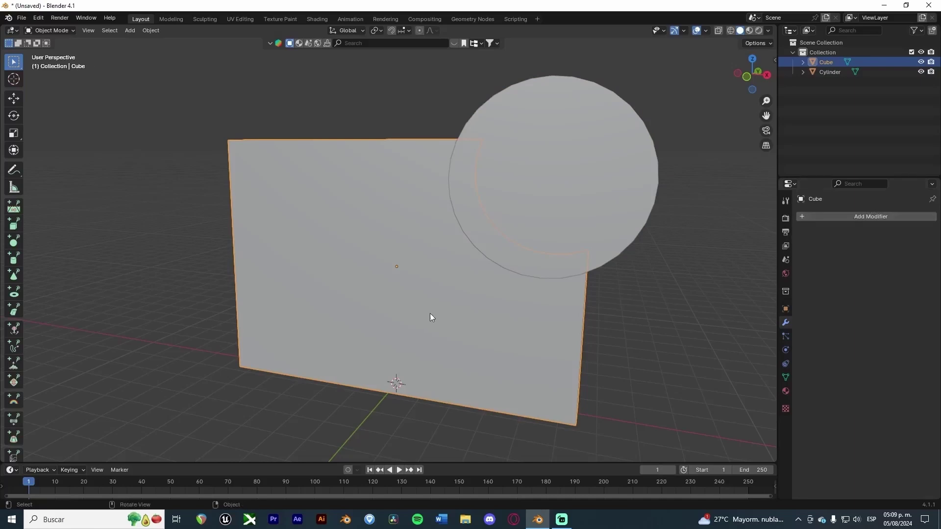
pyautogui.hotkey('ctrl', 'z')
pyautogui.hotkey('ctrl', 'shift', 'z')
pyautogui.hotkey('ctrl', 'shift', 'z')
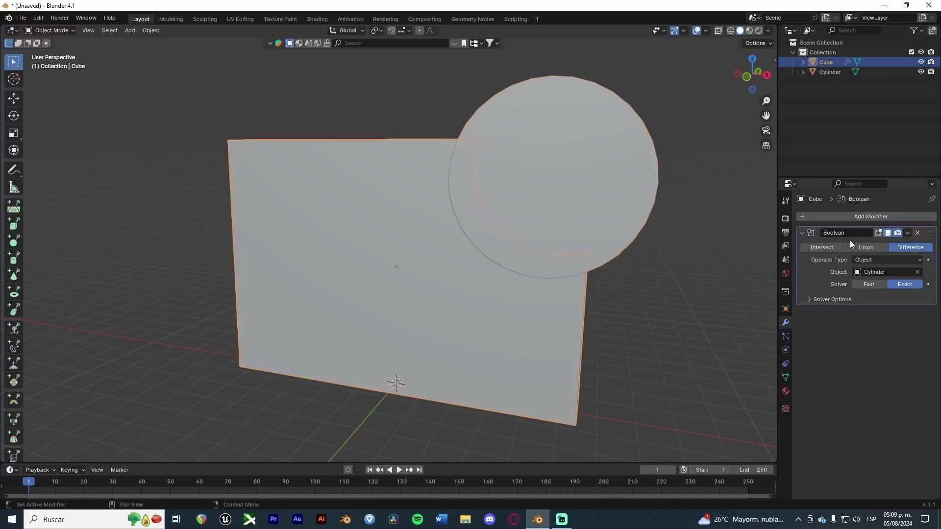
# - Try the Union and then Intersect Boolean operations, inspecting the result
pyautogui.click(856, 247)
pyautogui.click(583, 222)
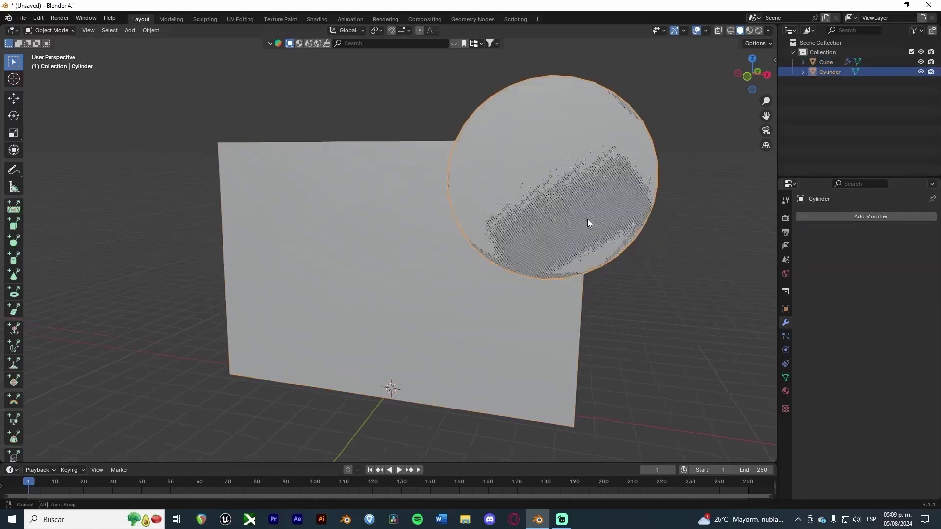
pyautogui.moveTo(587, 219); pyautogui.dragTo(601, 217, button='middle')
pyautogui.click(513, 276)
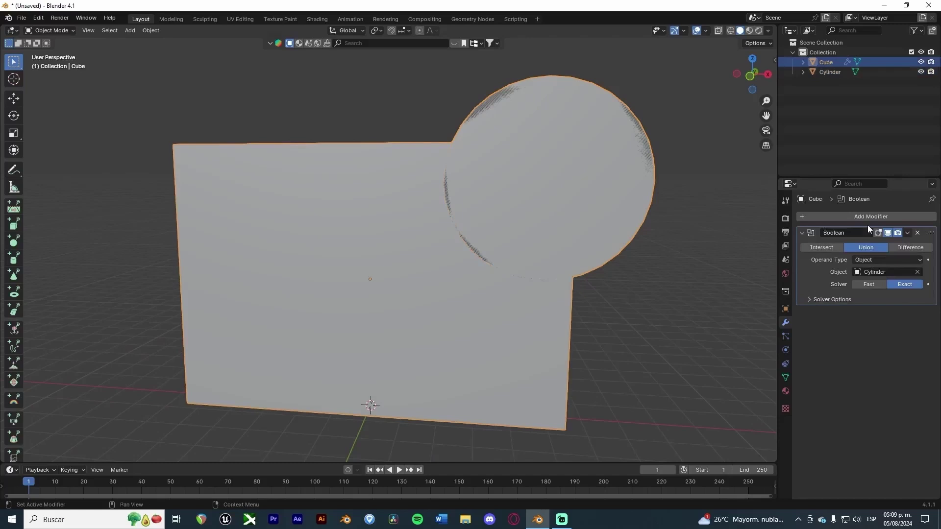
pyautogui.click(824, 249)
pyautogui.moveTo(569, 274)
pyautogui.mouseDown(button='middle')
pyautogui.moveTo(650, 263)
pyautogui.moveTo(582, 272)
pyautogui.moveTo(419, 162)
pyautogui.mouseUp(button='middle')
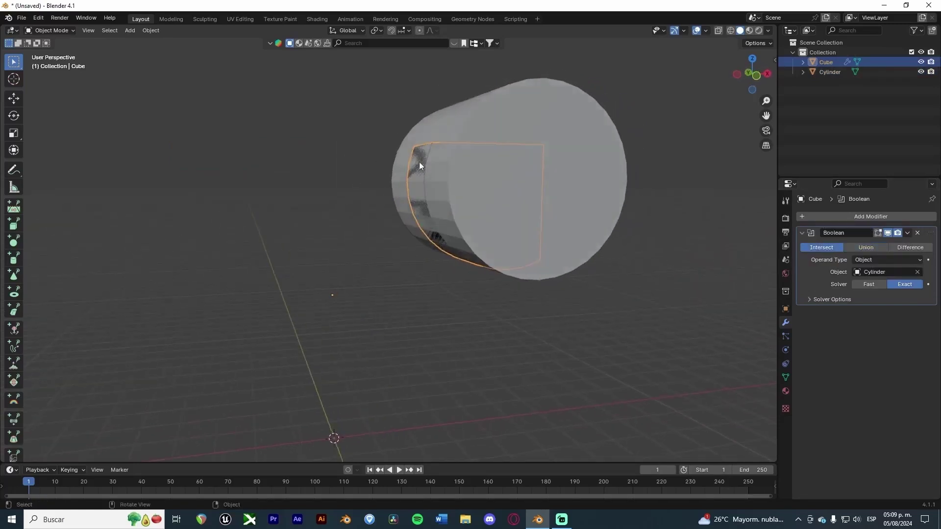
pyautogui.moveTo(243, 307); pyautogui.dragTo(401, 260, button='middle')
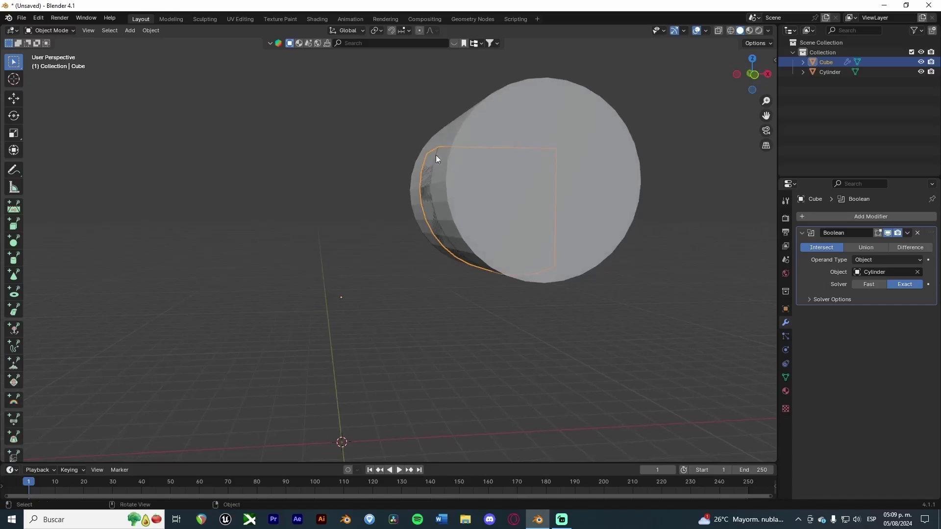
# - Delete the cylinder, then undo to restore it
pyautogui.click(566, 190)
pyautogui.press('Delete')
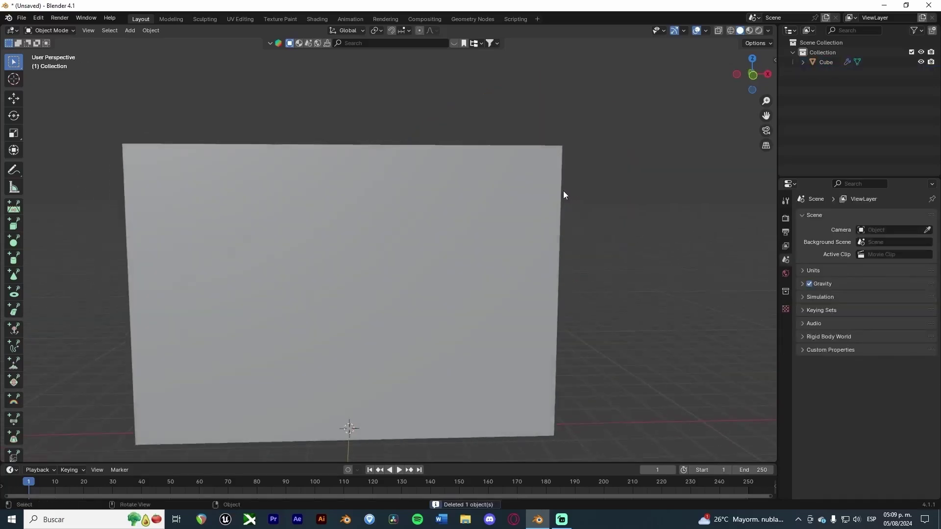
pyautogui.hotkey('ctrl', 'z')
pyautogui.moveTo(575, 192)
pyautogui.mouseDown(button='middle')
pyautogui.moveTo(518, 209)
pyautogui.moveTo(428, 200)
pyautogui.moveTo(433, 208)
pyautogui.moveTo(489, 155)
pyautogui.moveTo(454, 122)
pyautogui.mouseUp(button='middle')
# - Orbit around the slab and cylinder to view the corner, then select the cylinder
pyautogui.click(427, 201)
pyautogui.scroll(3, 413, 204)
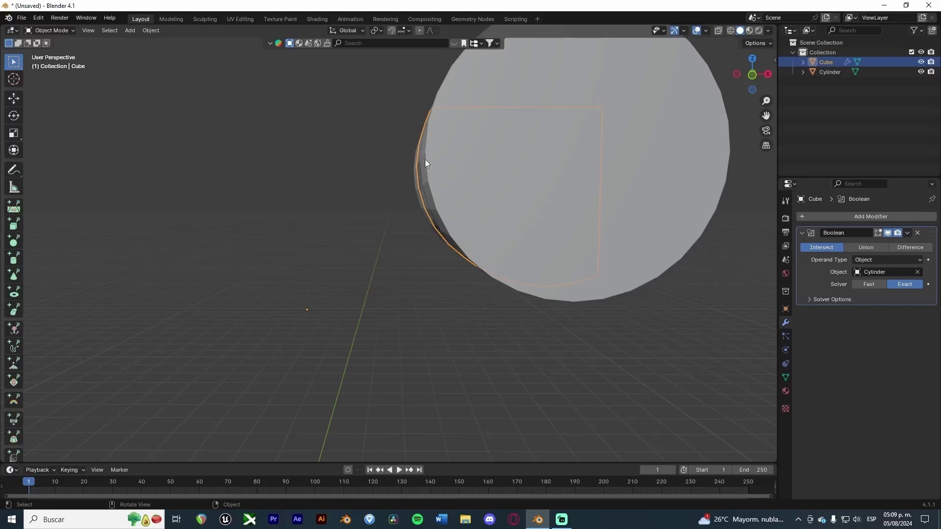
pyautogui.scroll(-3, 551, 228)
pyautogui.moveTo(560, 225); pyautogui.dragTo(492, 205, button='middle')
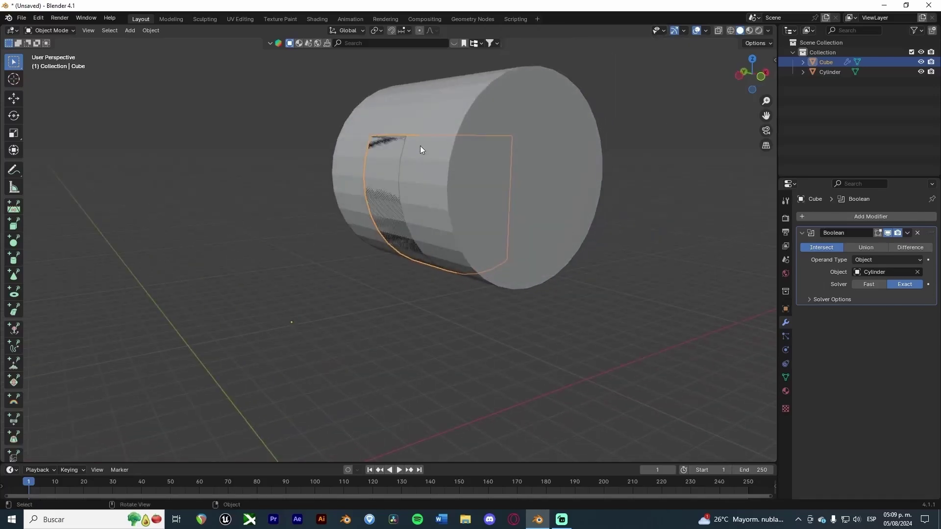
pyautogui.moveTo(437, 162)
pyautogui.mouseDown(button='middle')
pyautogui.moveTo(477, 212)
pyautogui.moveTo(525, 115)
pyautogui.mouseUp(button='middle')
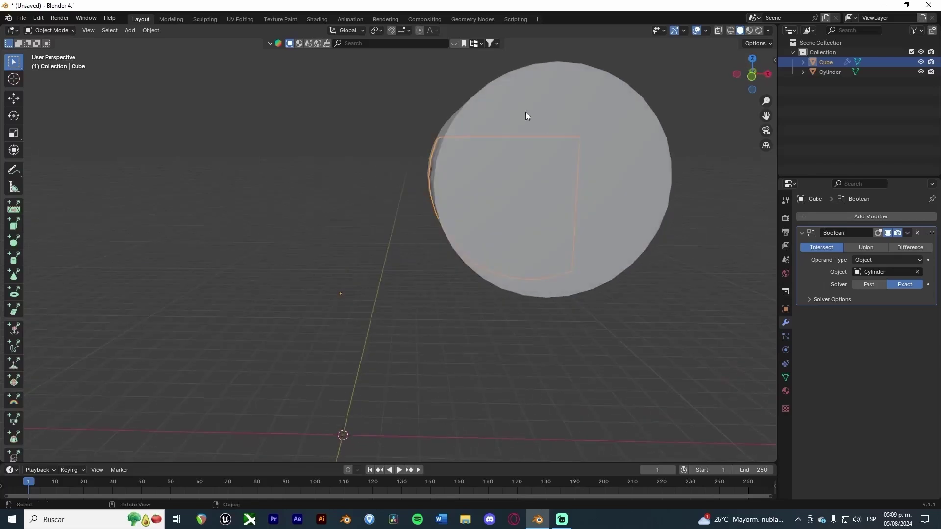
pyautogui.keyDown('ctrl'); pyautogui.click(762, 231); pyautogui.keyUp('ctrl')
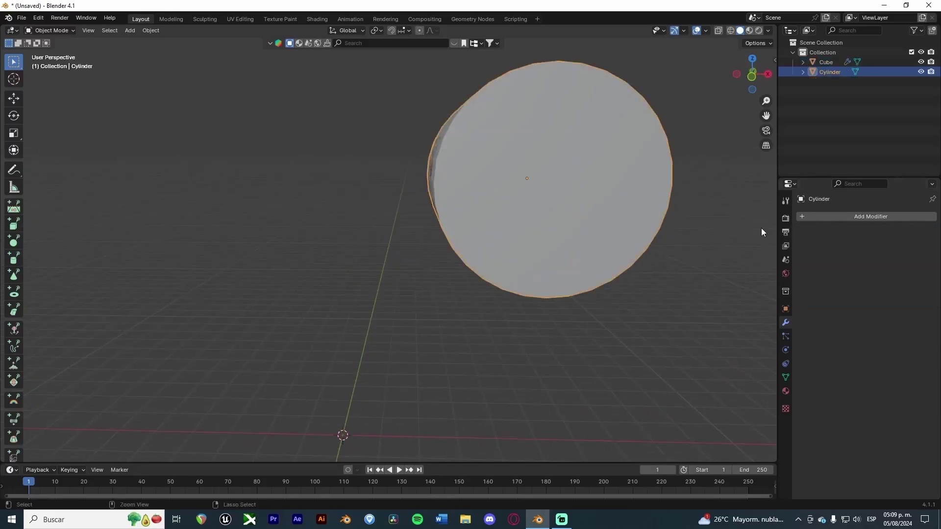
pyautogui.press('ctrl+KP_Add')
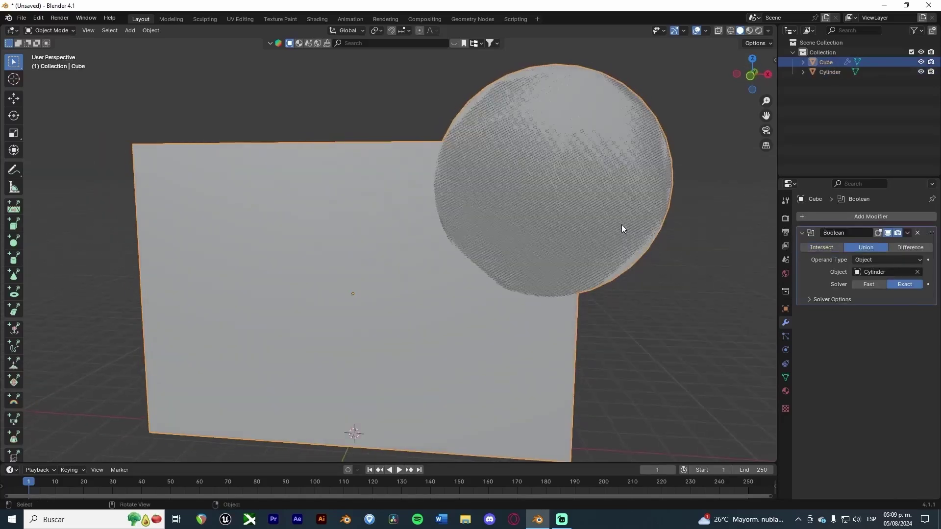
pyautogui.hotkey('ctrl', 'a')
# - On the slab's Boolean modifier, re-pick the Cylinder as target and set Difference
pyautogui.click(415, 275)
pyautogui.moveTo(618, 261); pyautogui.dragTo(603, 217, button='middle')
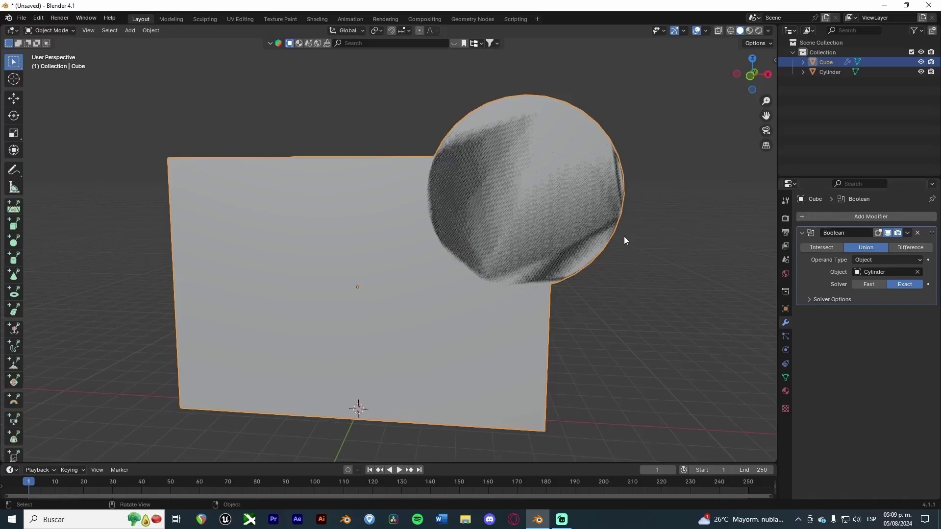
pyautogui.click(917, 272)
pyautogui.click(919, 272)
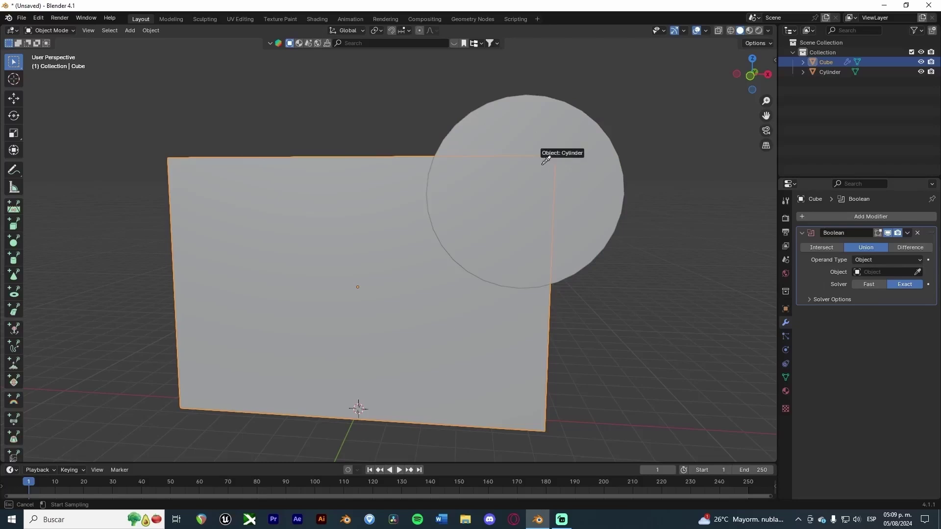
pyautogui.click(592, 143)
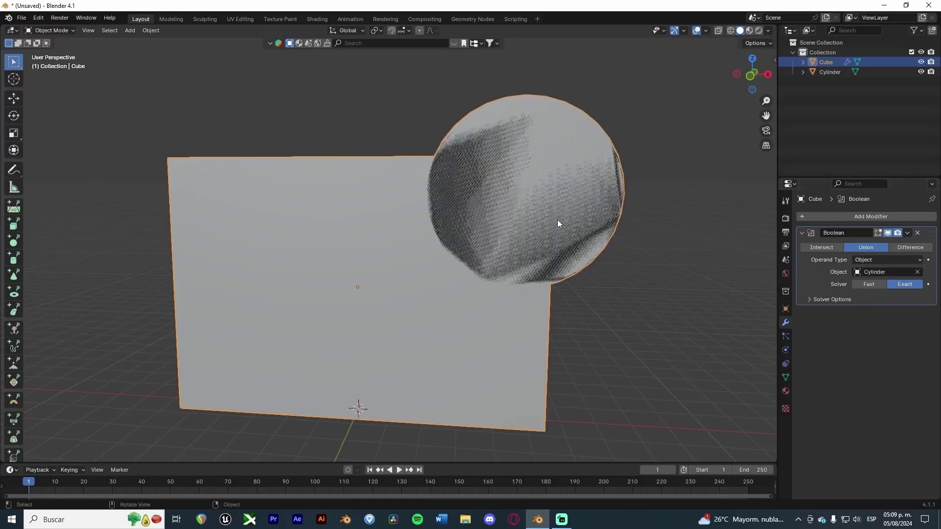
pyautogui.moveTo(558, 225); pyautogui.dragTo(578, 230, button='middle')
pyautogui.click(908, 247)
# - Apply the Boolean Difference to the slab and delete the cylinder
pyautogui.scroll(1, 609, 257)
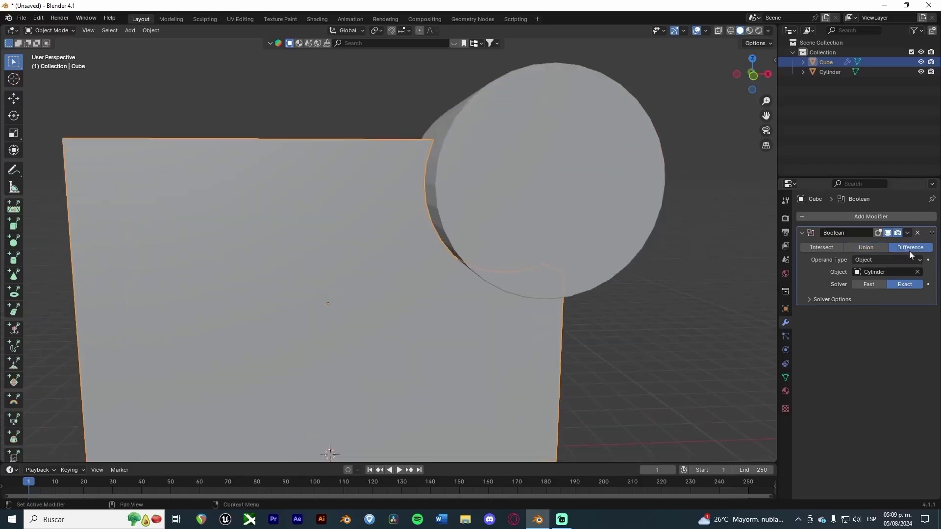
pyautogui.click(480, 250)
pyautogui.click(315, 319)
pyautogui.click(907, 233)
pyautogui.click(862, 244)
pyautogui.click(601, 177)
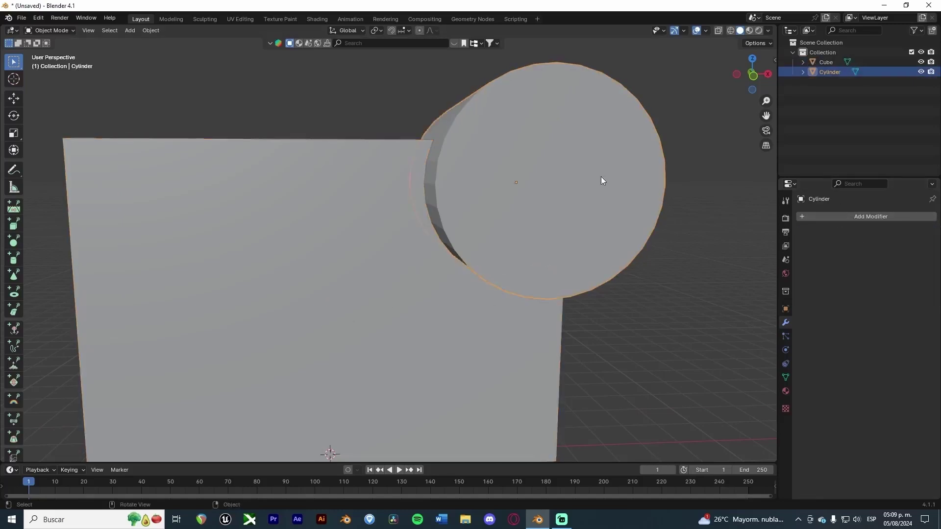
pyautogui.press('Delete')
pyautogui.moveTo(601, 176)
pyautogui.mouseDown(button='middle')
pyautogui.moveTo(520, 222)
pyautogui.moveTo(508, 181)
pyautogui.mouseUp(button='middle')
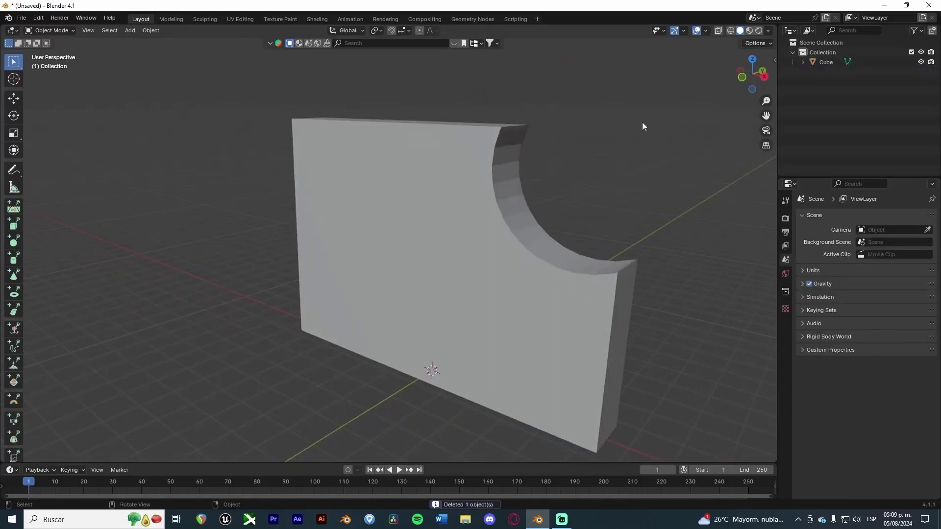
pyautogui.moveTo(603, 217); pyautogui.dragTo(744, 44, button='middle')
pyautogui.click(747, 75)
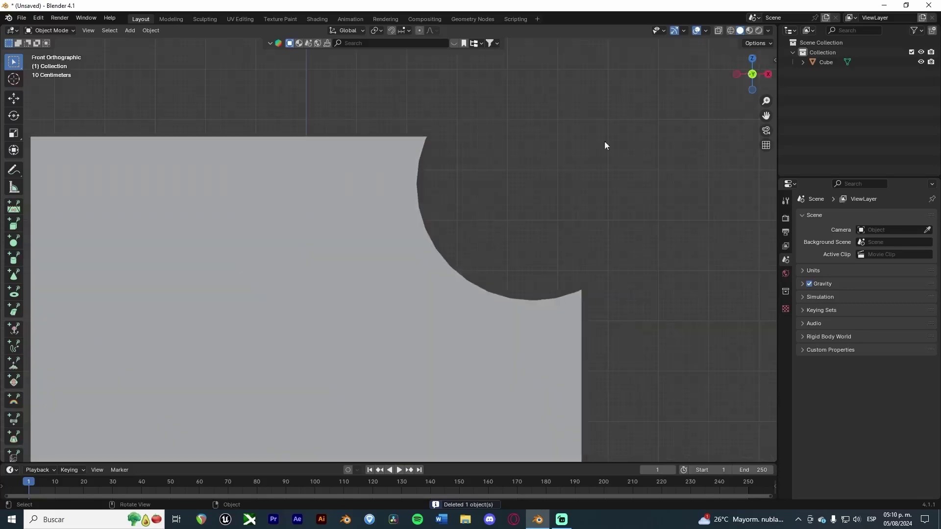
pyautogui.moveTo(578, 246)
pyautogui.mouseDown(button='middle')
pyautogui.moveTo(566, 237)
pyautogui.moveTo(548, 245)
pyautogui.mouseUp(button='middle')
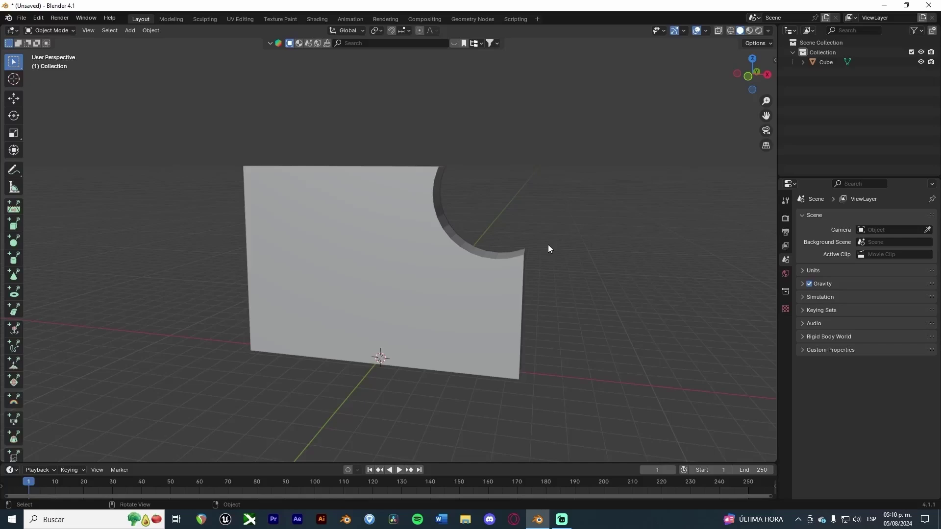
pyautogui.moveTo(548, 248); pyautogui.dragTo(513, 263, button='middle')
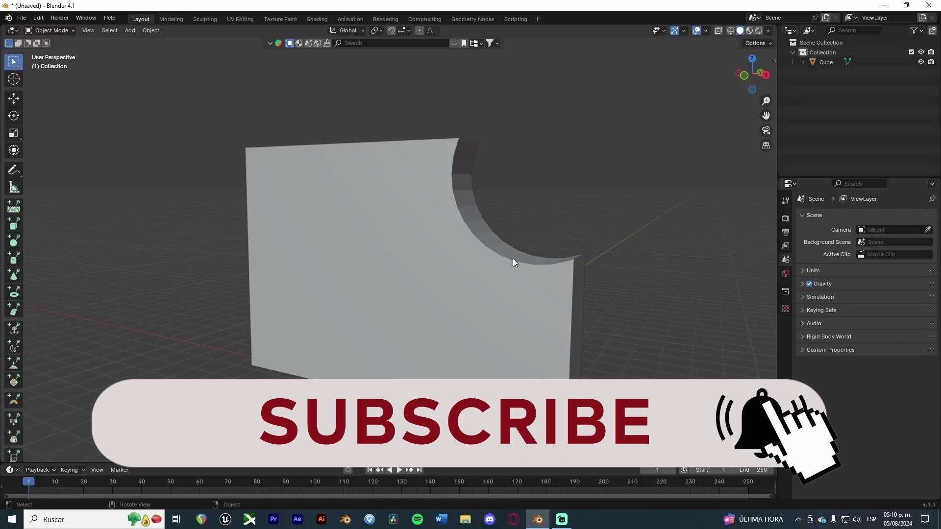
pyautogui.press('shift')
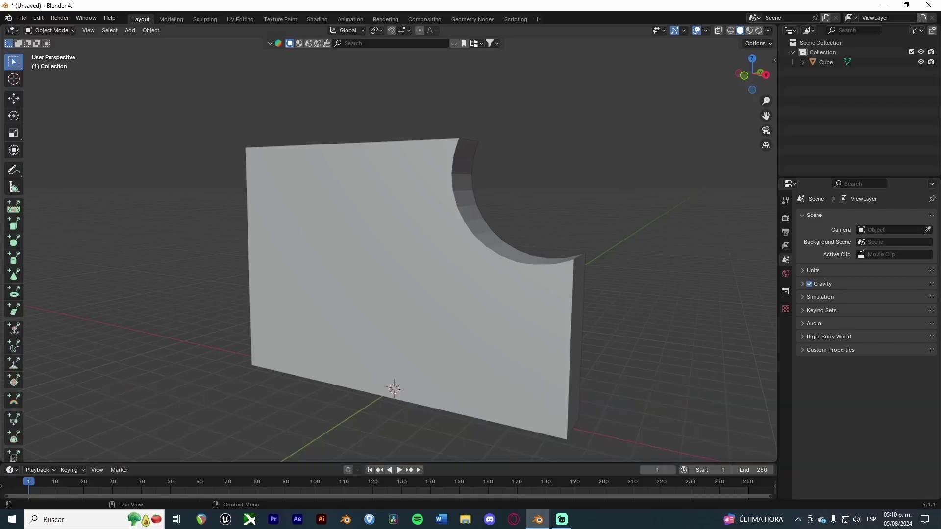